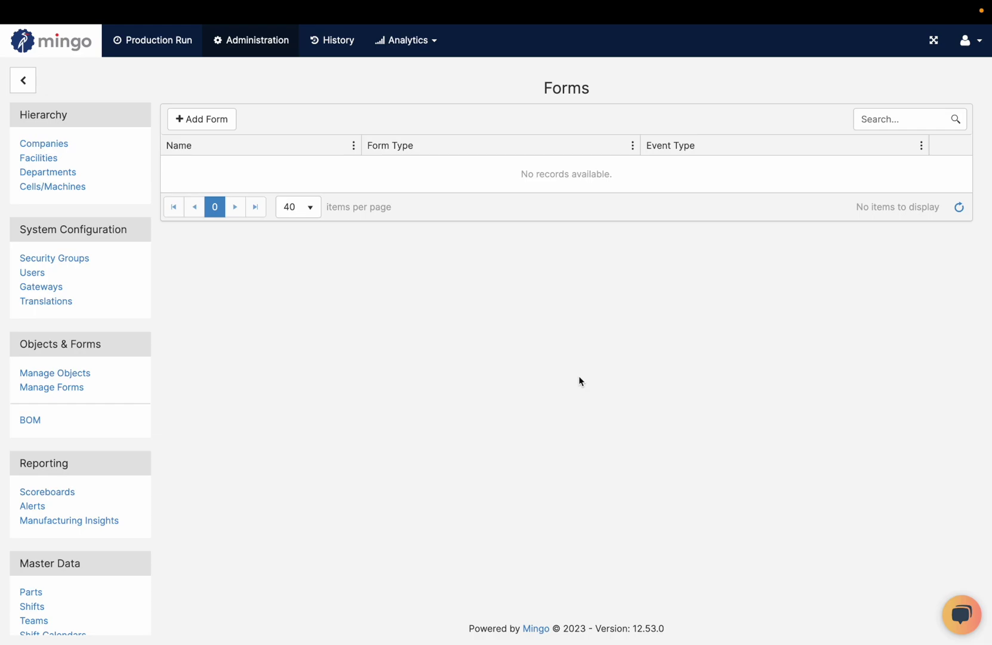
click(194, 121)
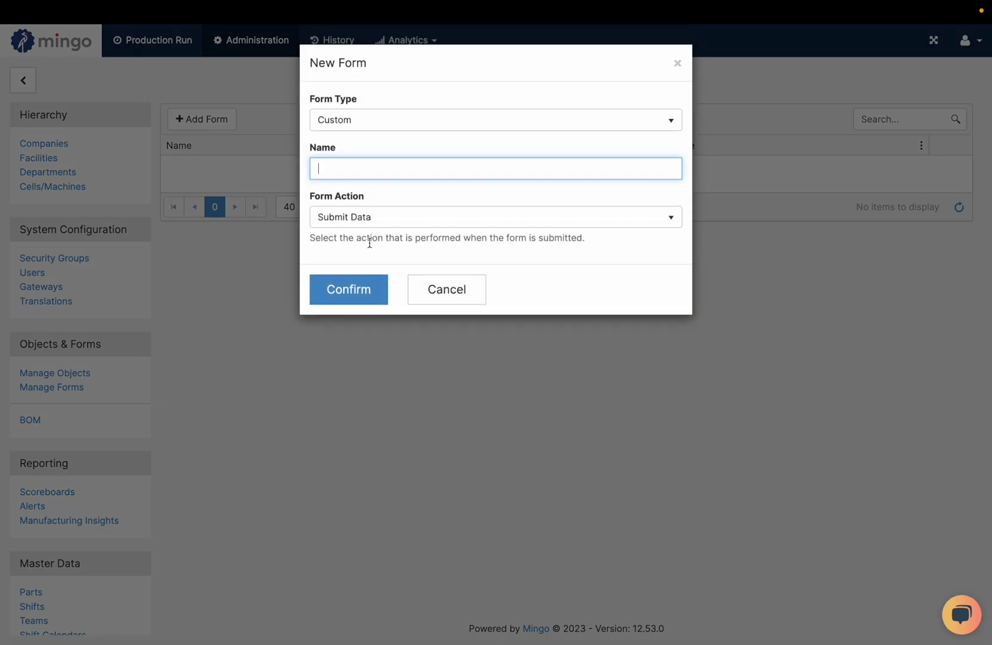
click(421, 288)
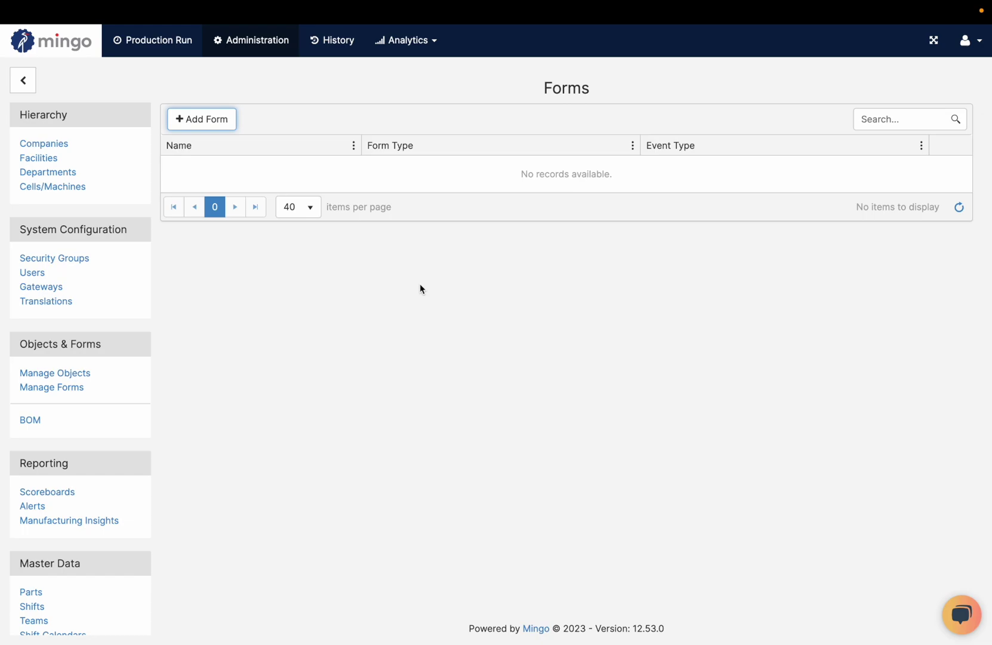
click(64, 391)
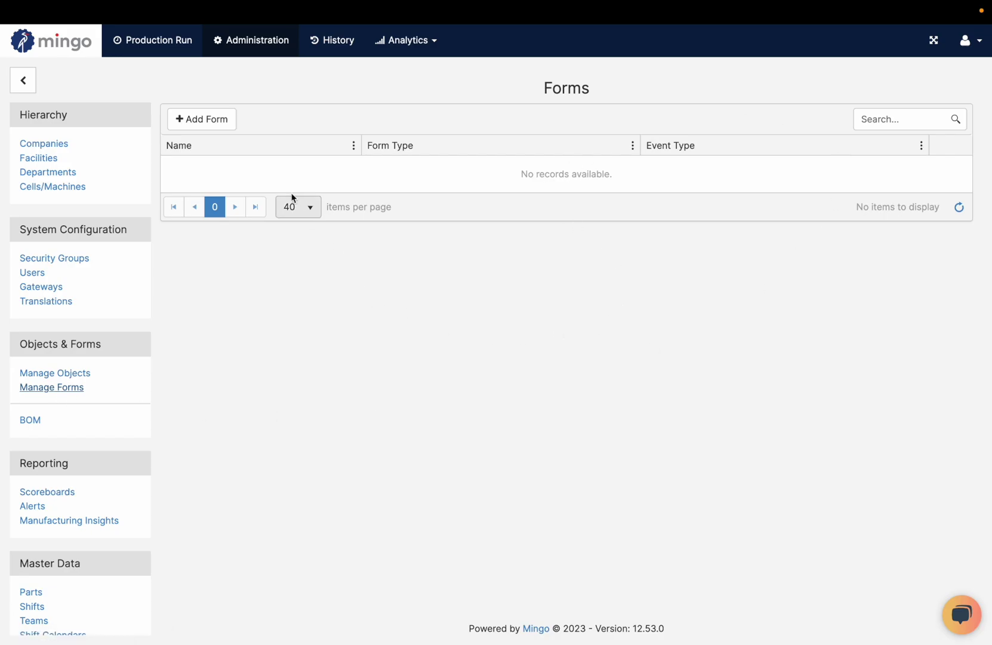
Step: Start a new form of type Custom and name it Serial Number
click(224, 121)
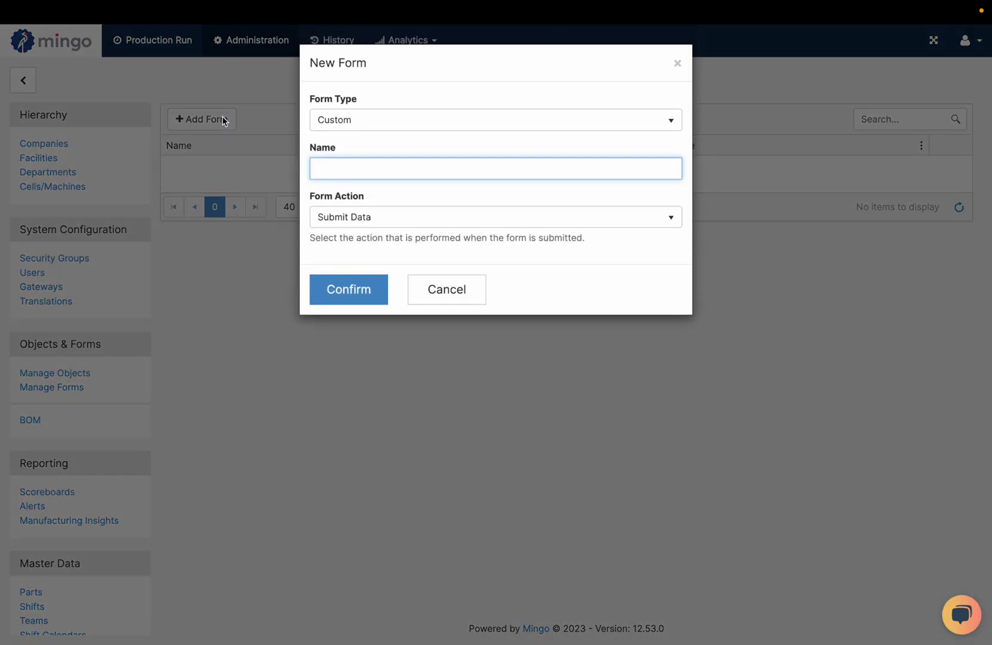
click(378, 126)
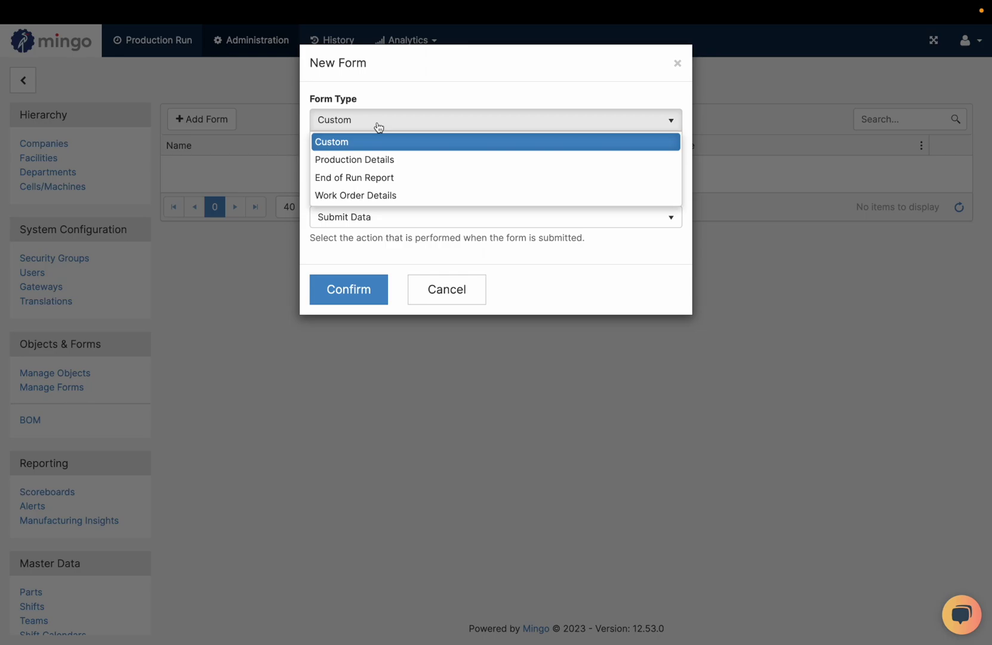
click(378, 126)
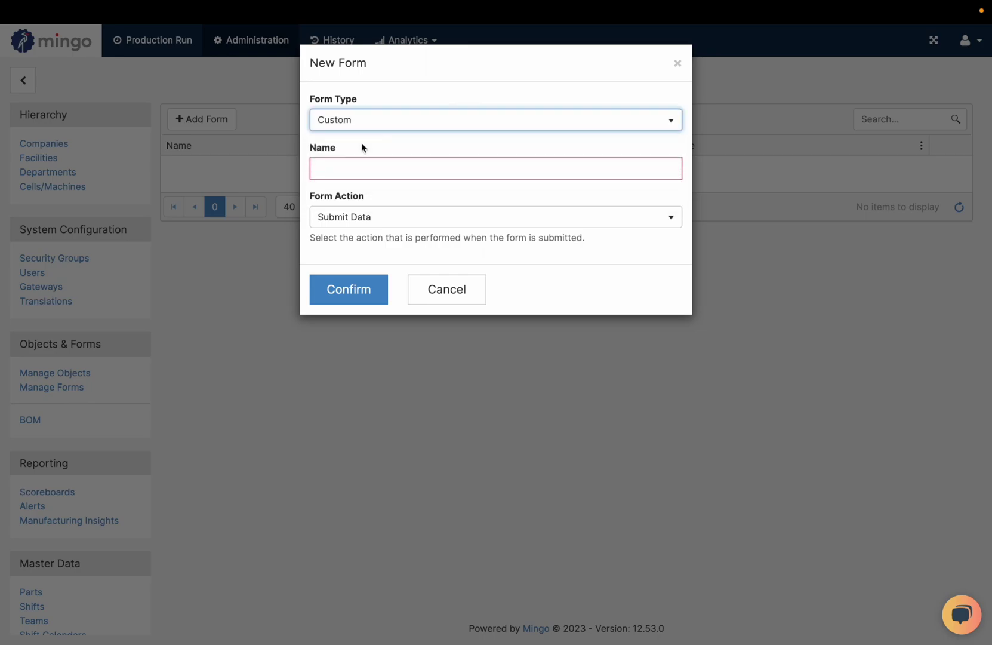
click(351, 228)
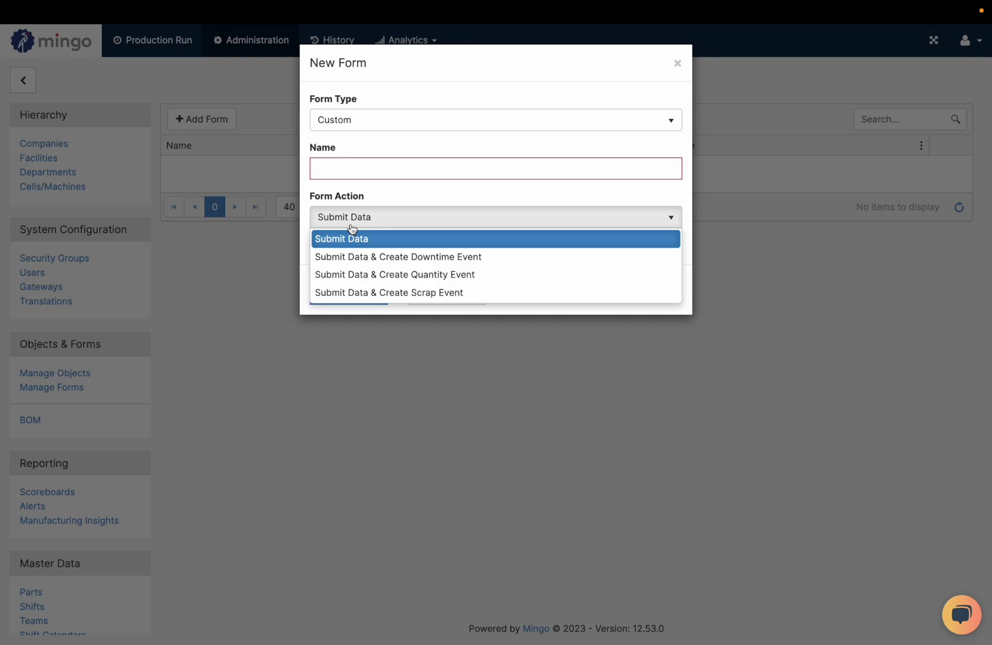
click(403, 190)
click(450, 123)
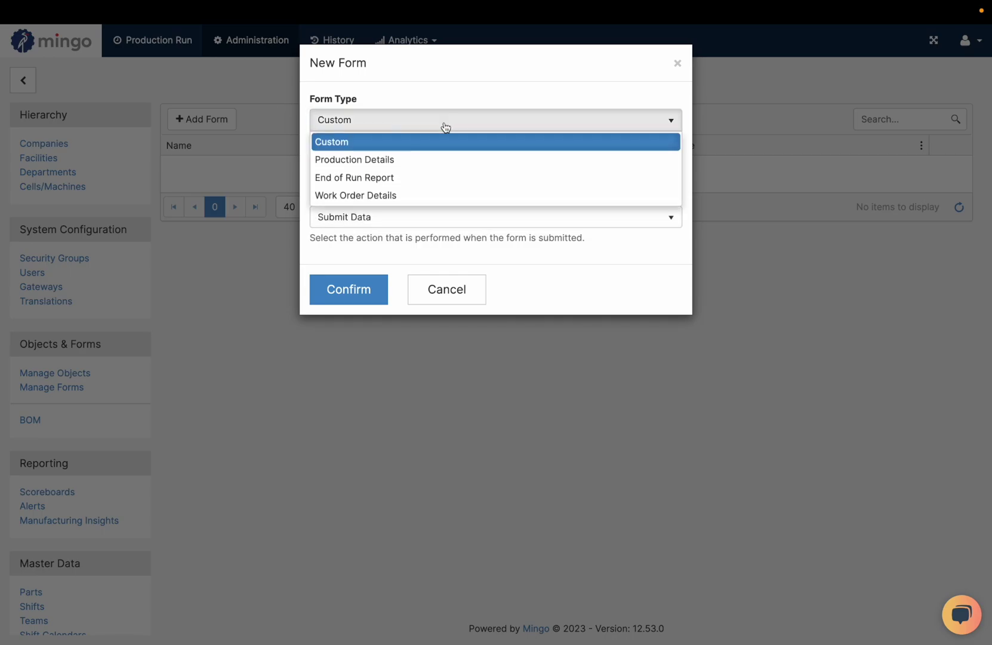
click(390, 142)
click(362, 167)
text(Se)
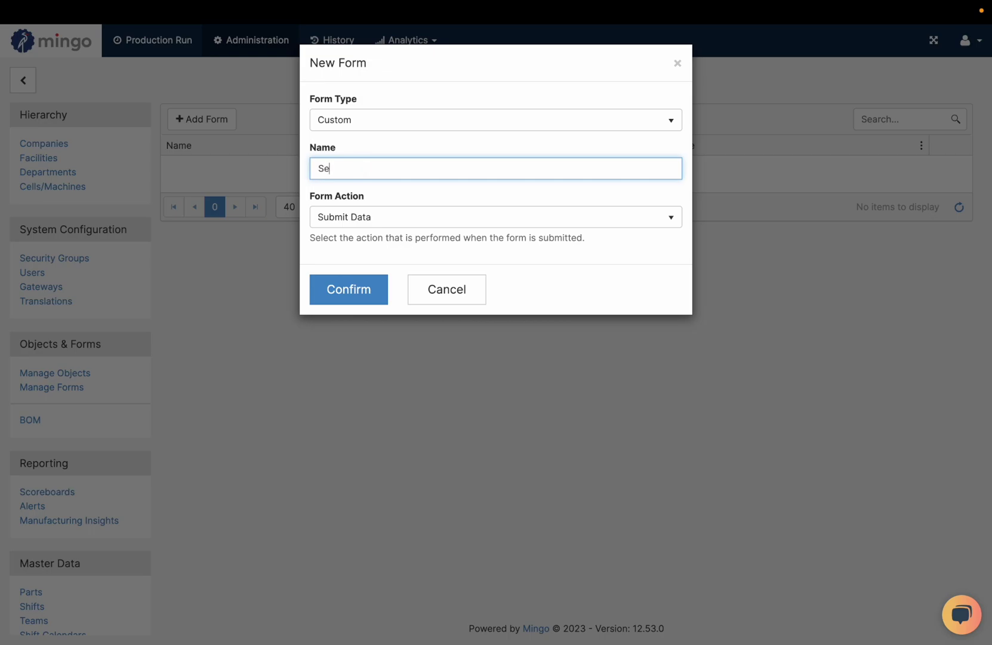
text(rial Number)
Step: Set the form action to Submit Data & Create Quantity Event and create the form
click(416, 223)
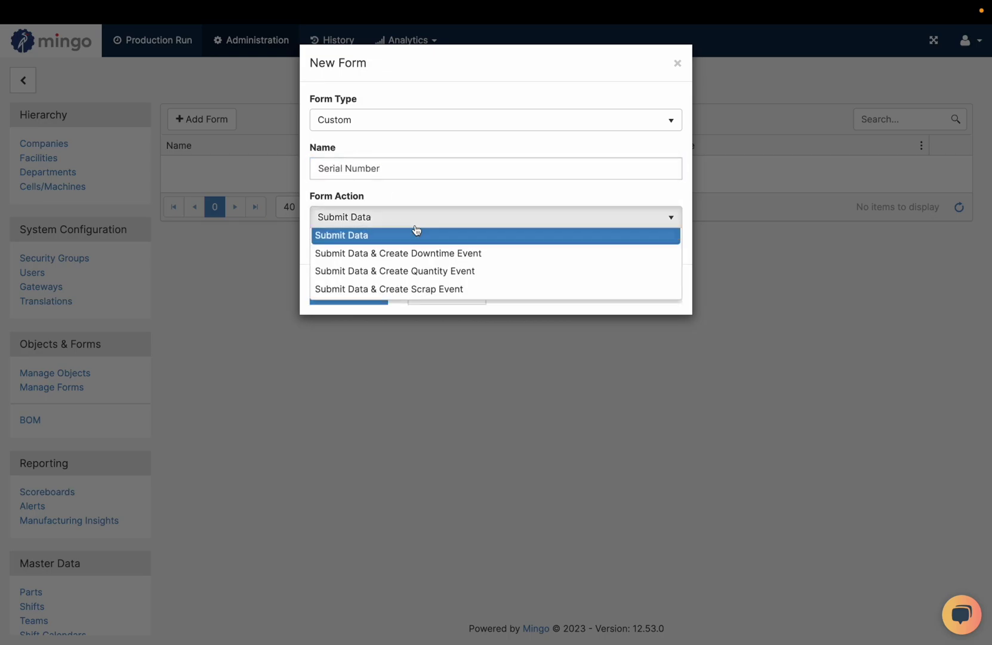
click(406, 272)
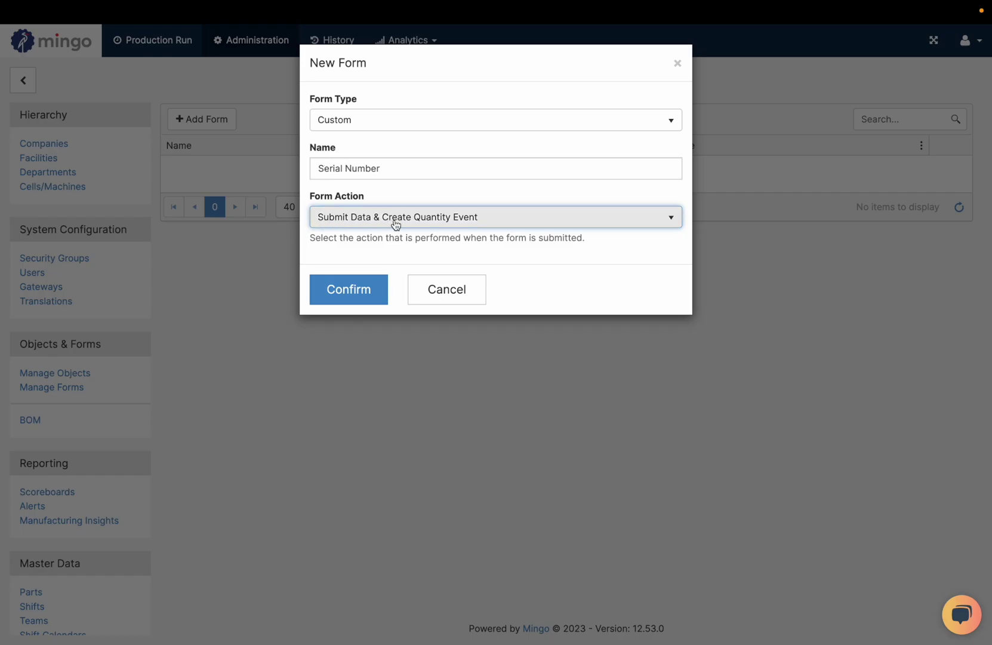
click(364, 287)
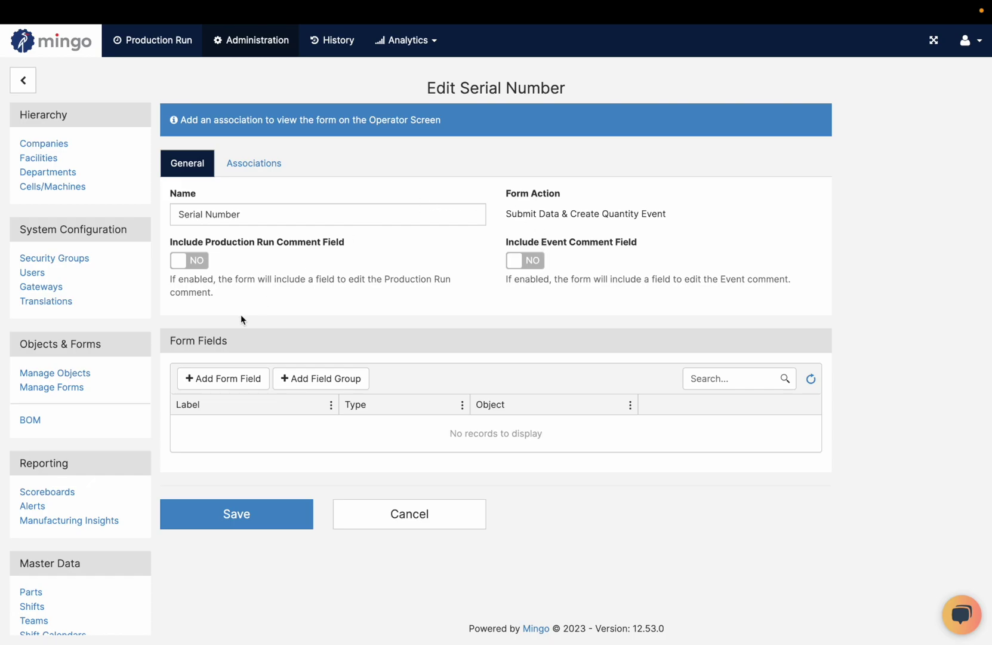
Step: Add the Serial Number field from the Events object to the form, leaving its field group as None
click(207, 374)
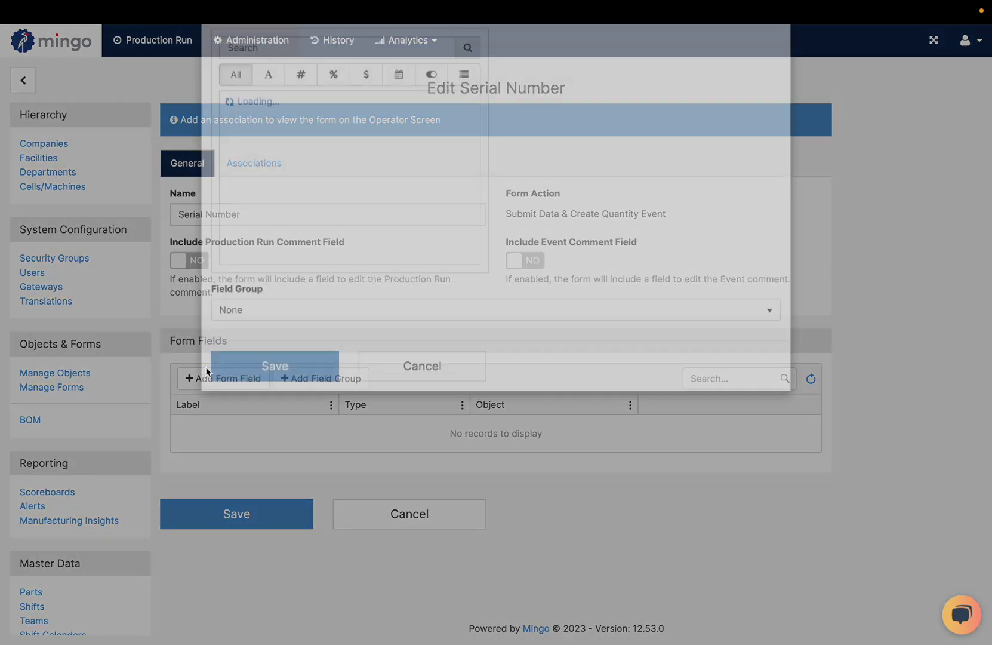
click(344, 115)
text(Ser)
click(230, 190)
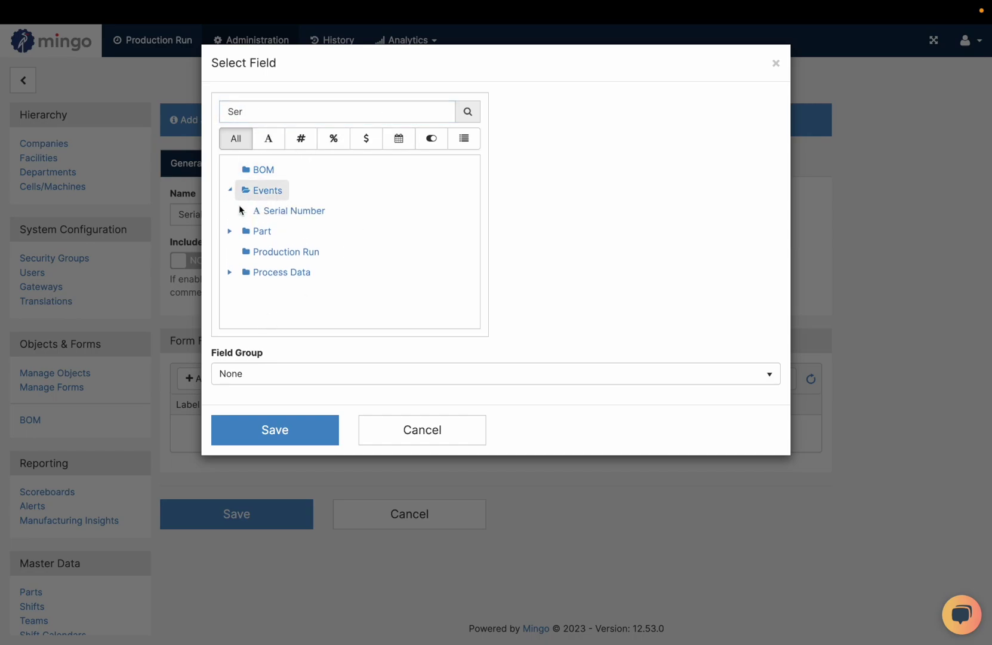
click(283, 214)
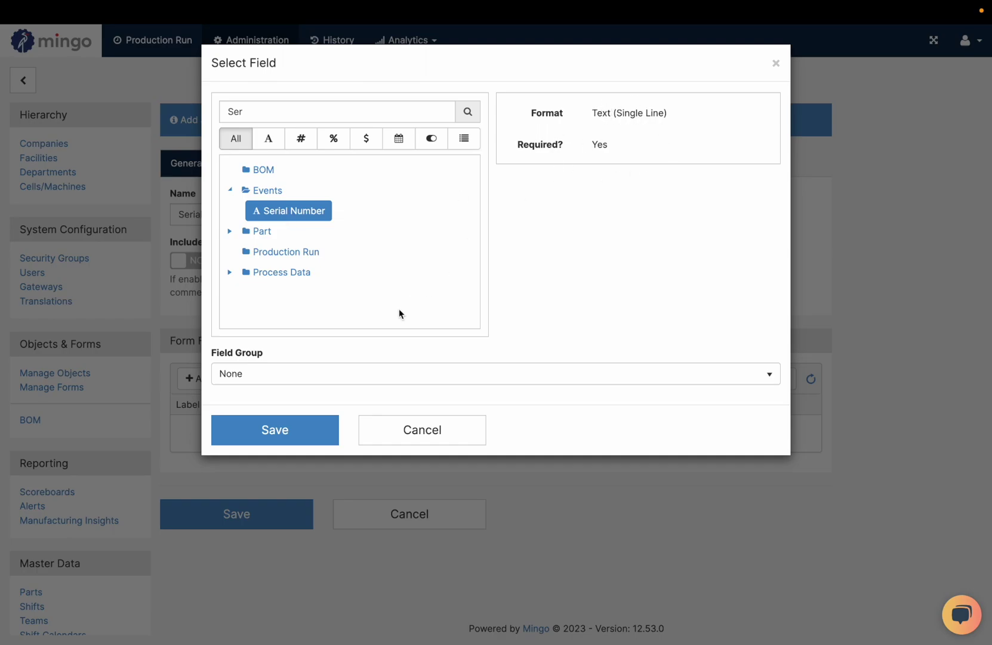
click(251, 376)
click(253, 377)
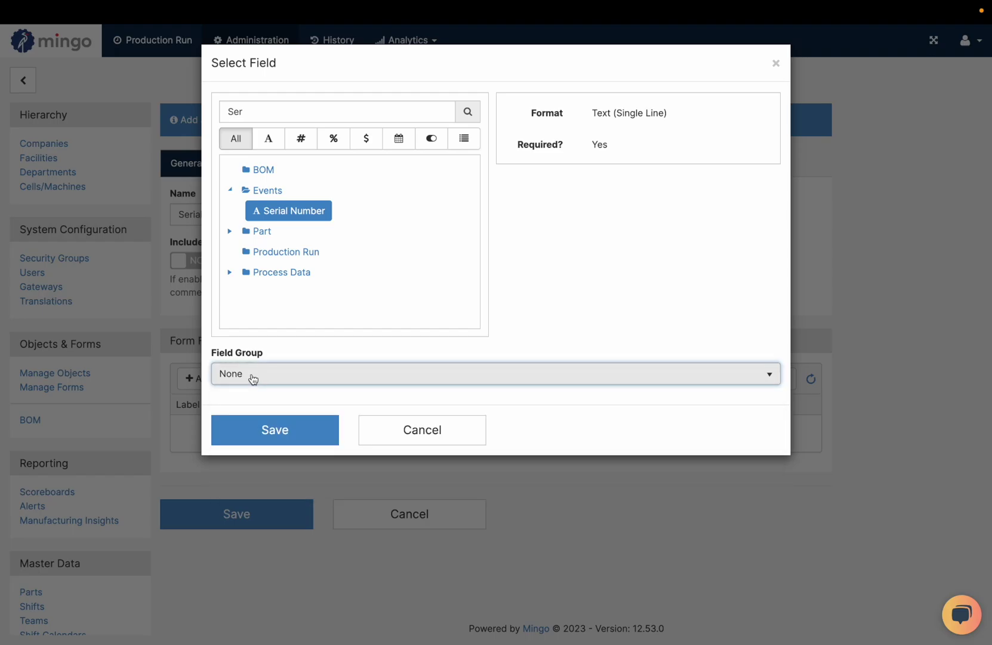
click(252, 430)
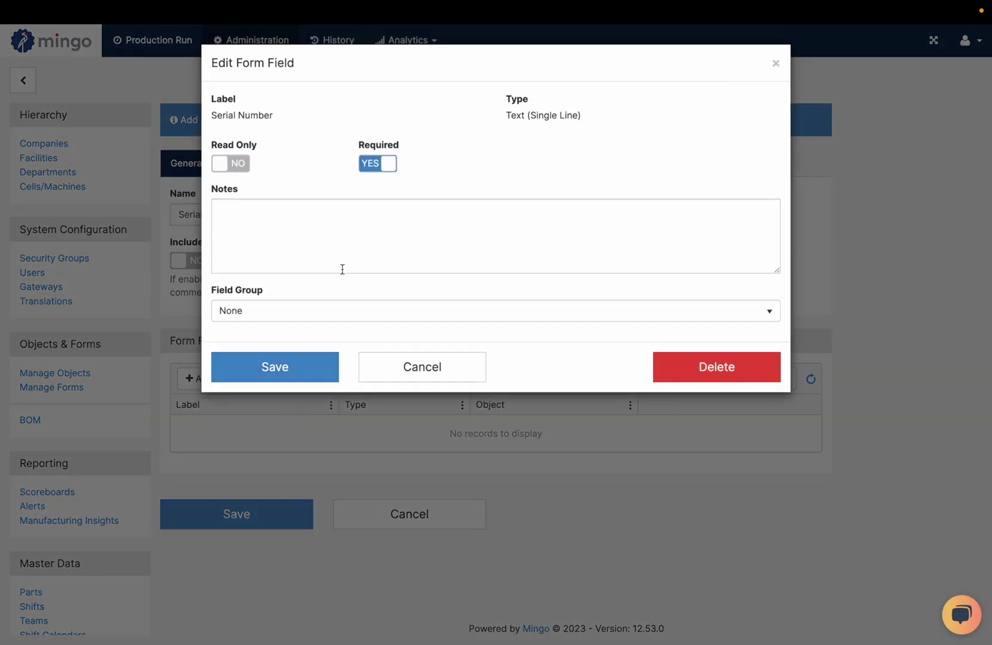
Step: Enter the note "Enter serial number" for the Serial Number field and save the field
click(332, 220)
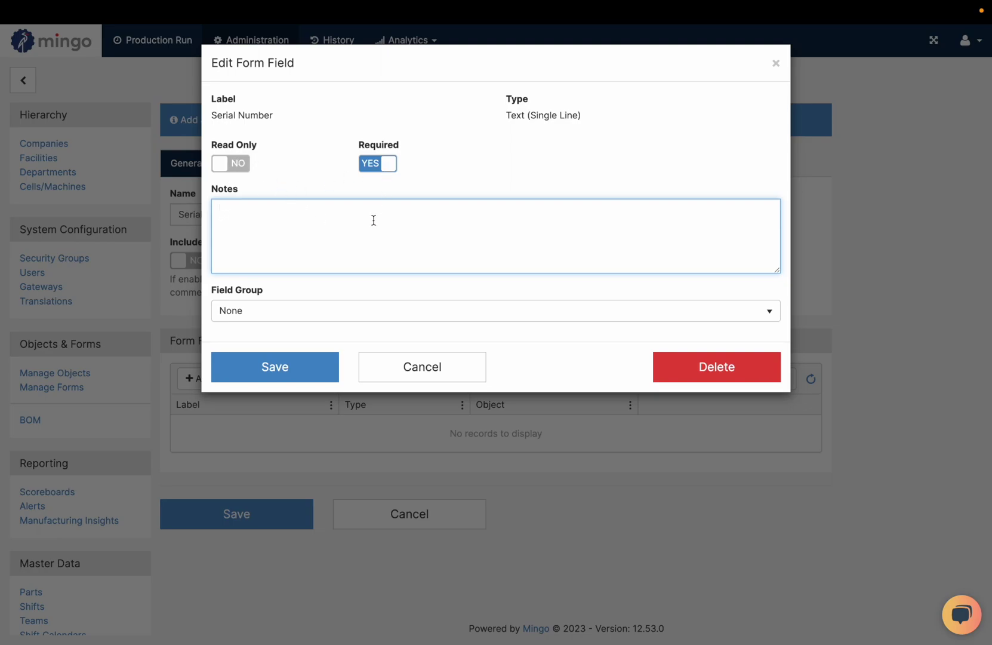
text(Enter serial number)
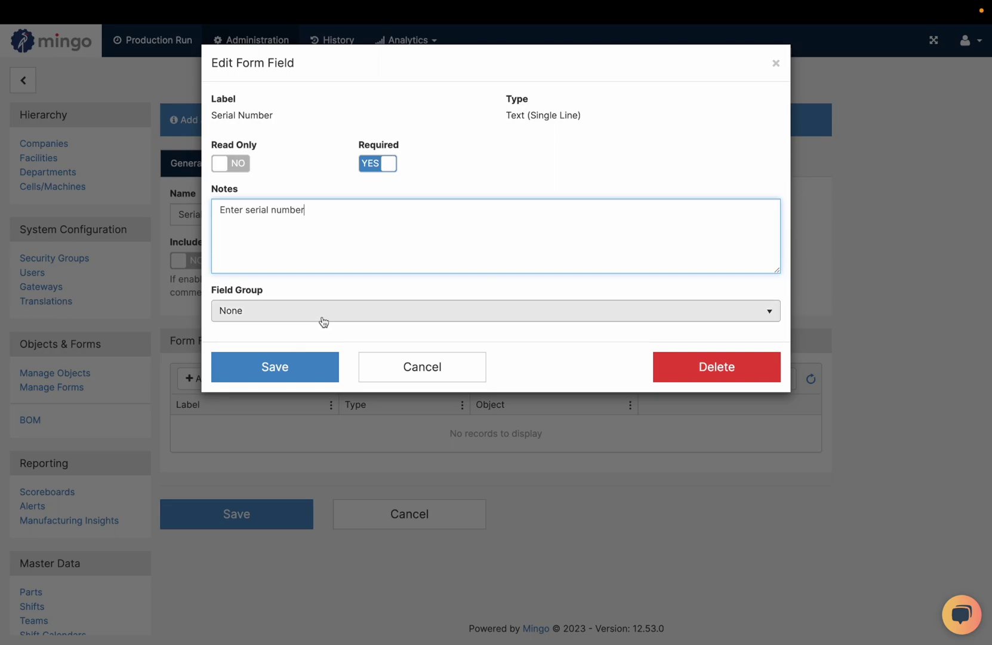
click(296, 370)
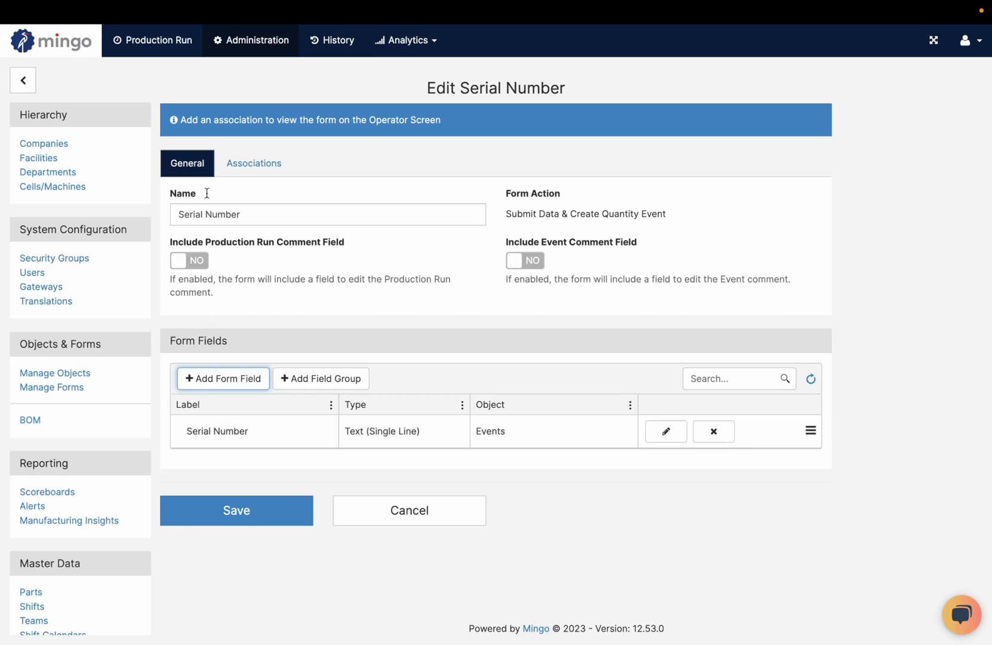
double_click(438, 121)
click(437, 121)
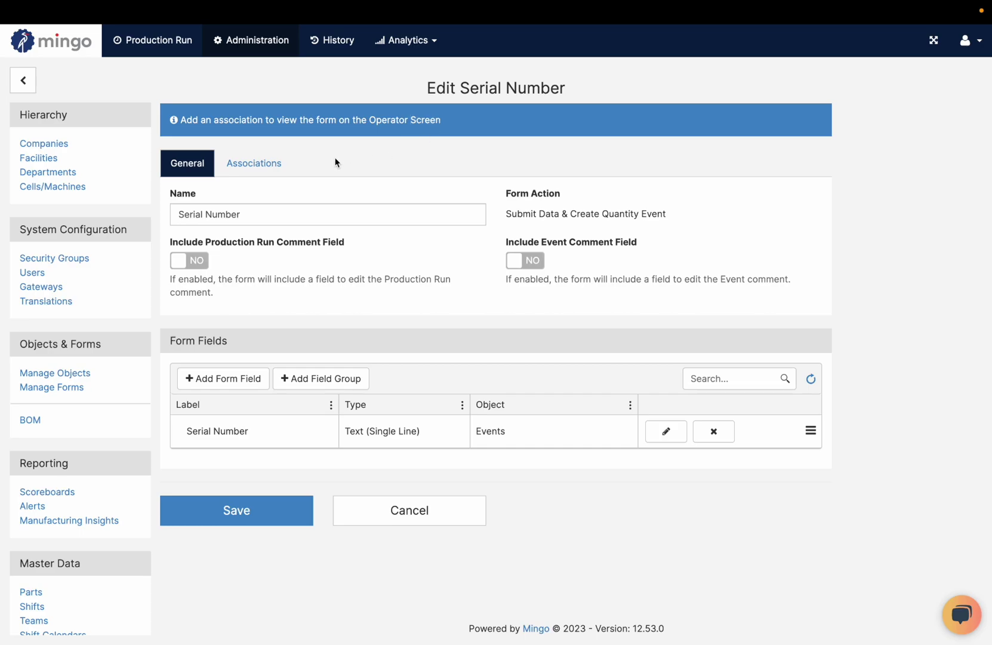
Step: Start a new association for the form, trying Bakery as its machine before setting it back to Any
click(255, 164)
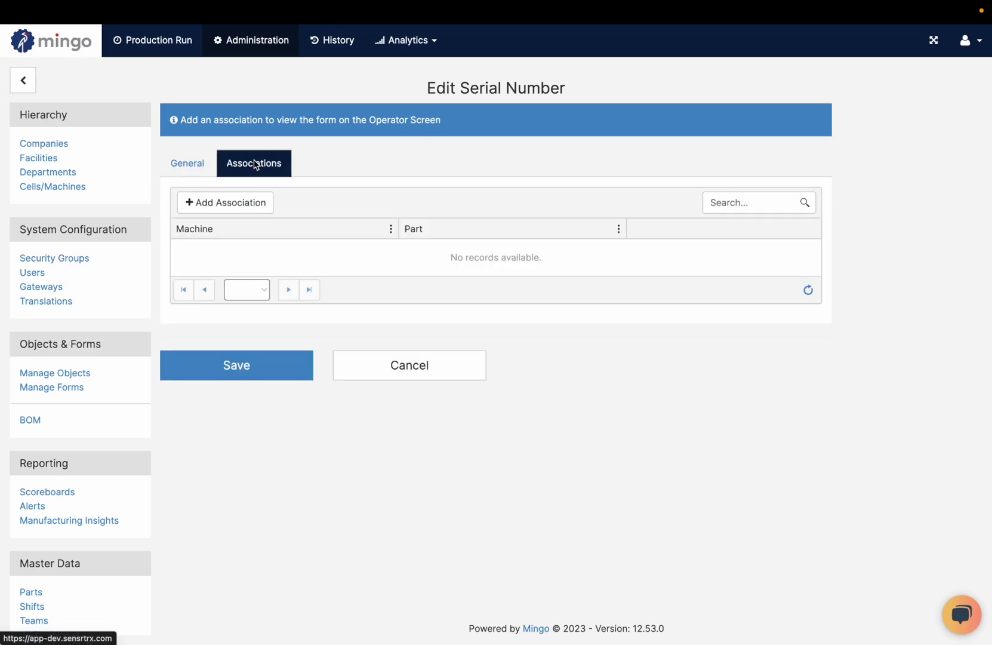
click(258, 201)
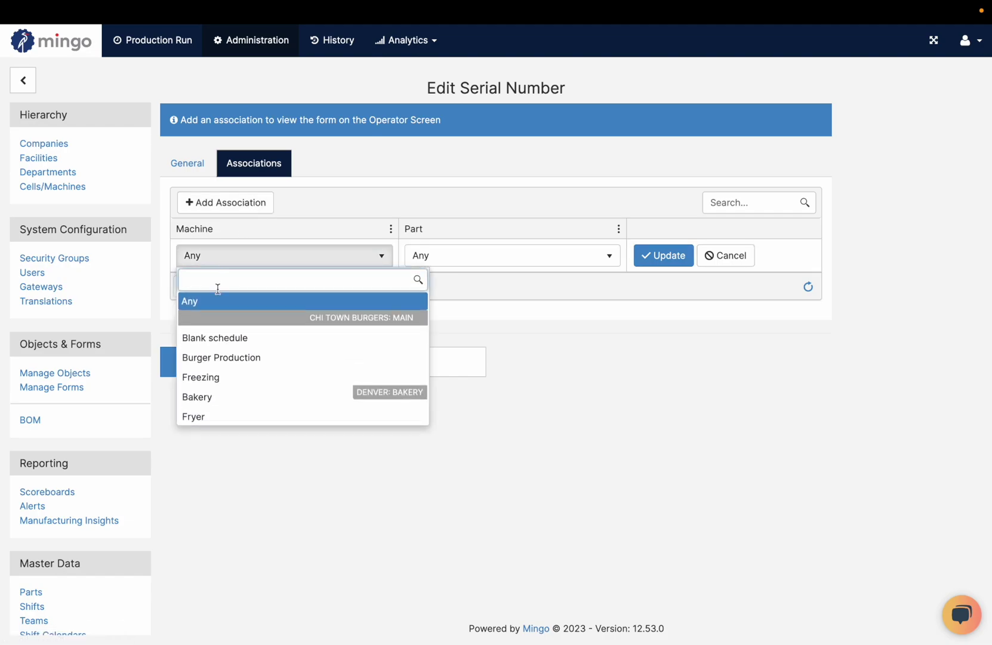
click(219, 395)
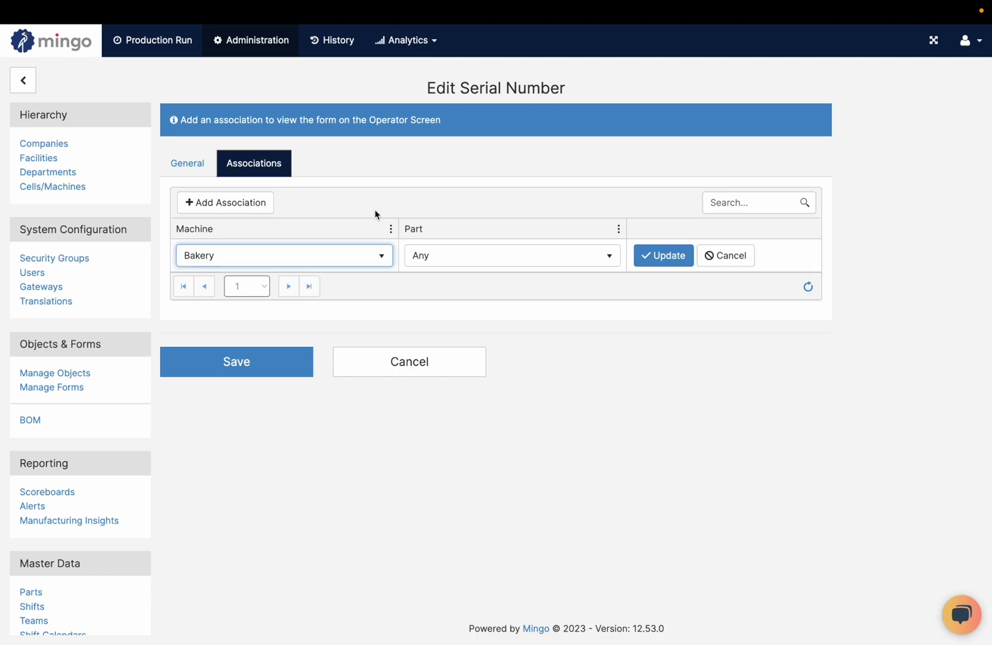
click(334, 262)
click(246, 305)
Step: Try limiting the association to part B123 - Burgers on the Bakery machine
click(476, 268)
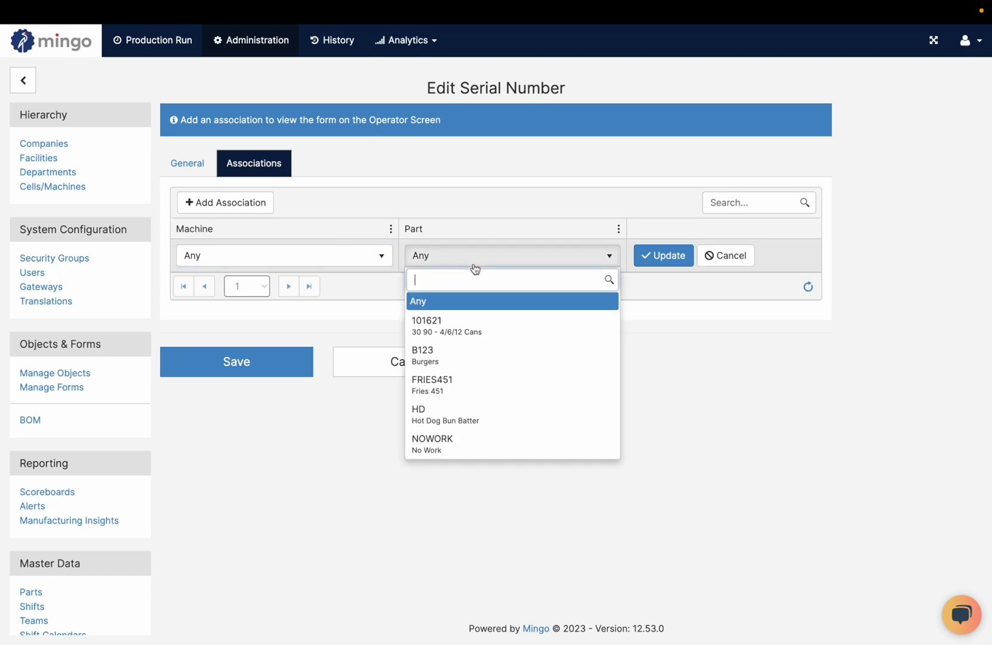
click(450, 358)
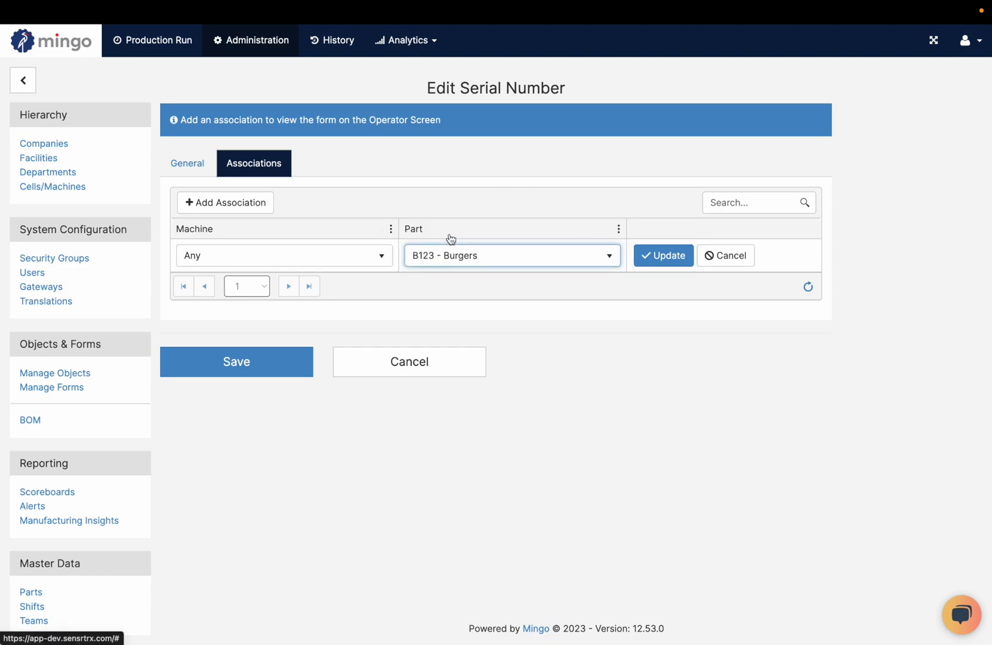
click(365, 256)
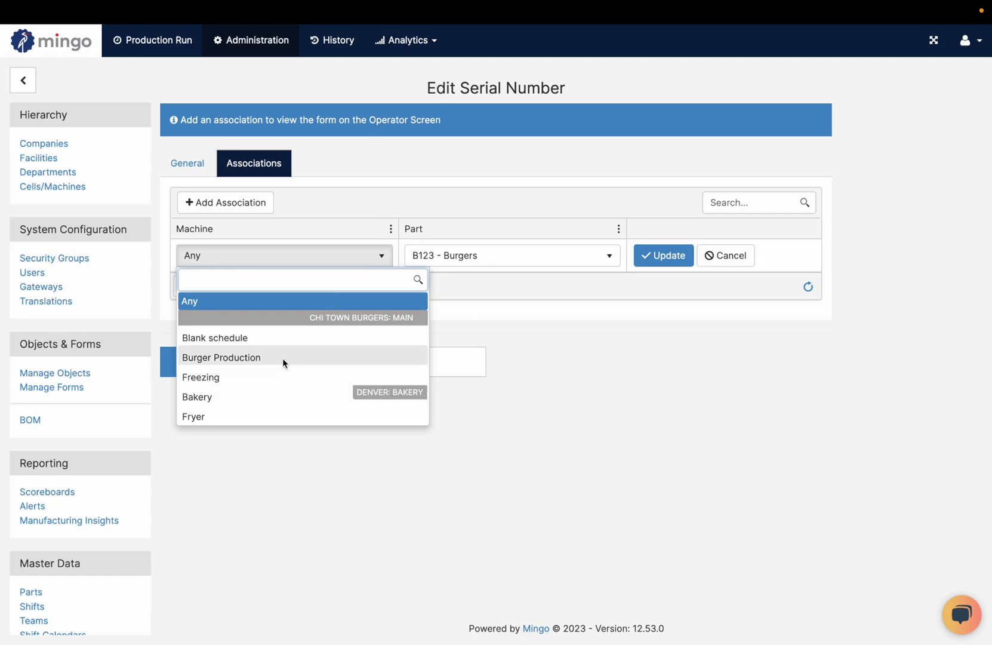
click(278, 400)
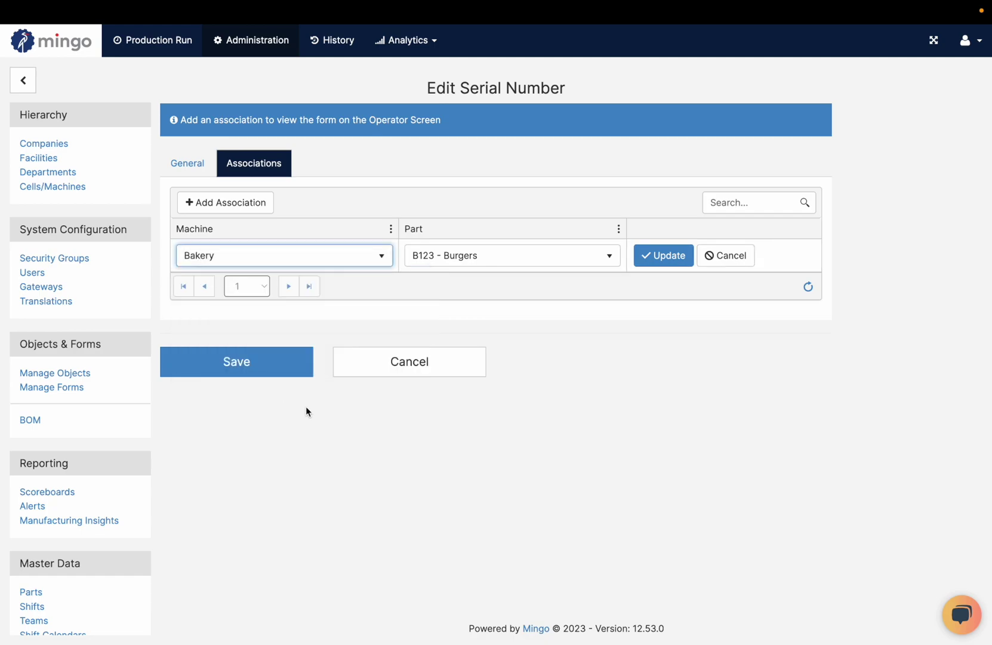
Step: Set the association's part and machine both to Any, apply it and save the form
click(468, 267)
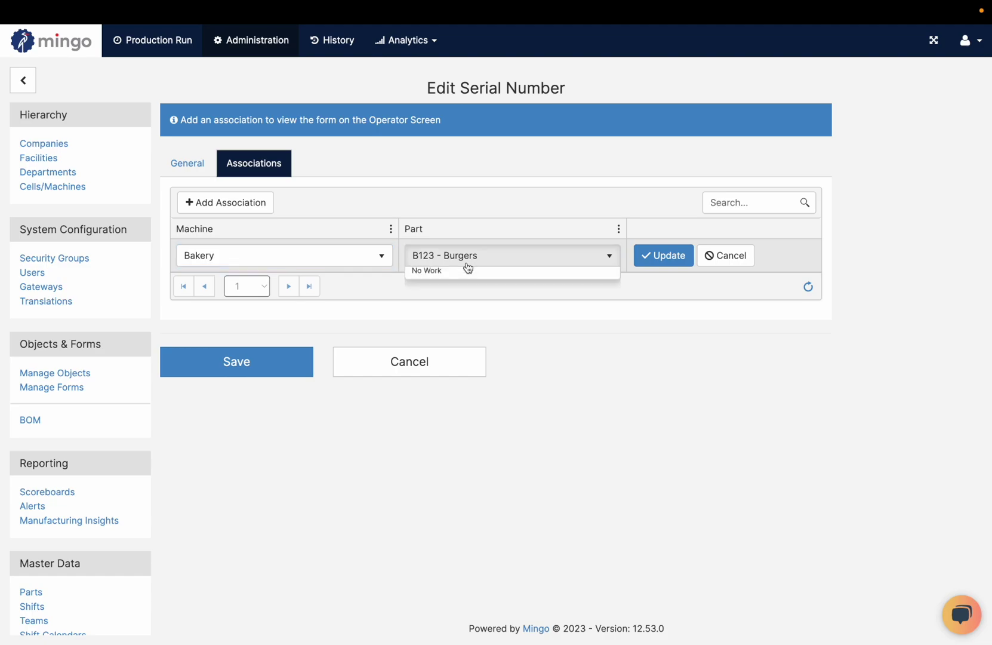
click(447, 304)
click(371, 255)
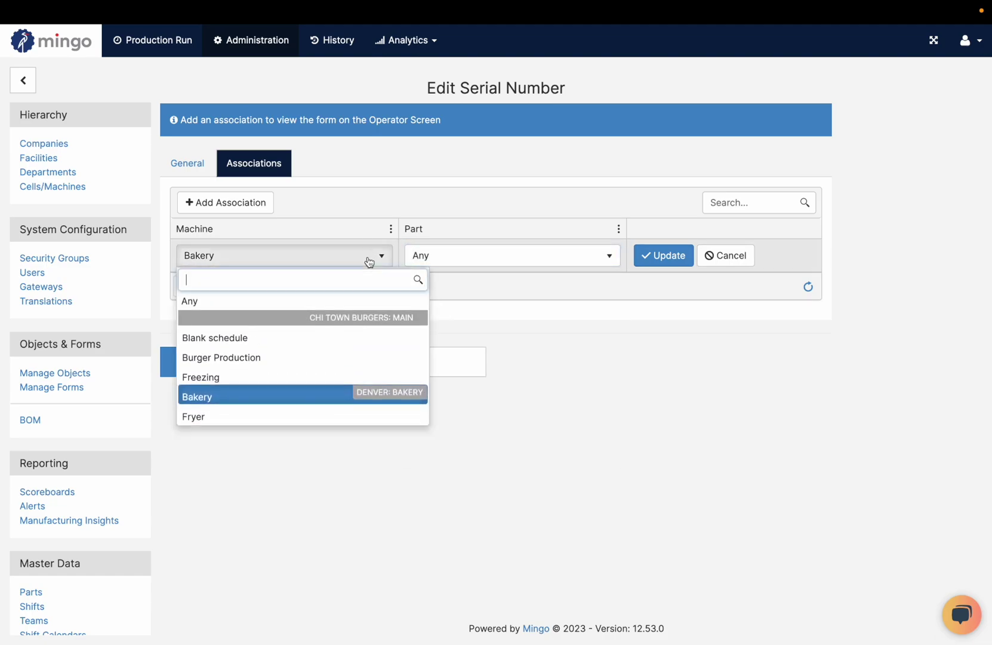
click(326, 299)
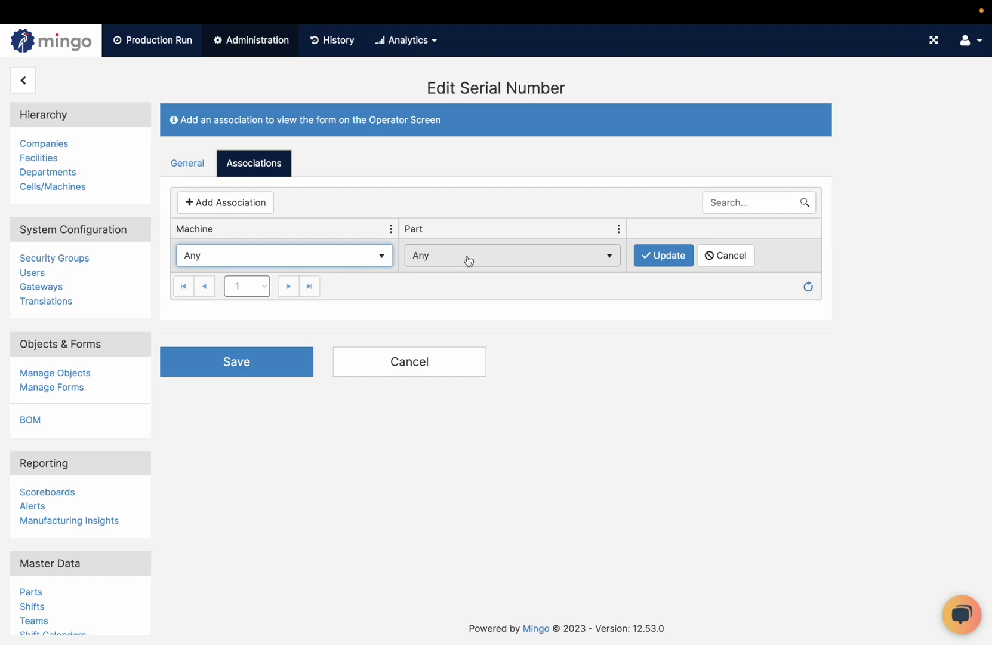
click(688, 257)
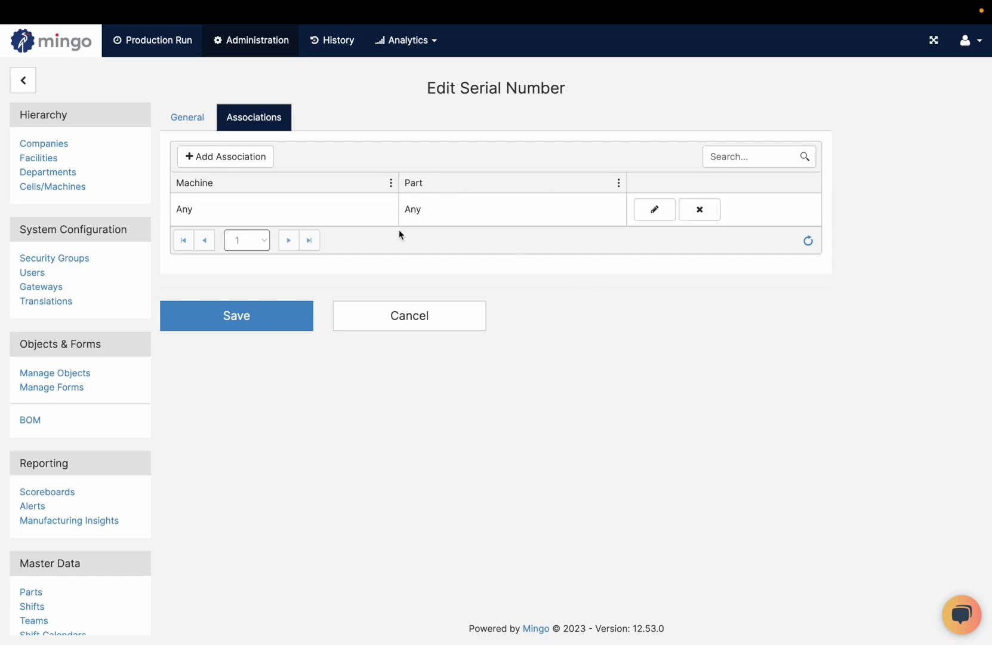
click(268, 325)
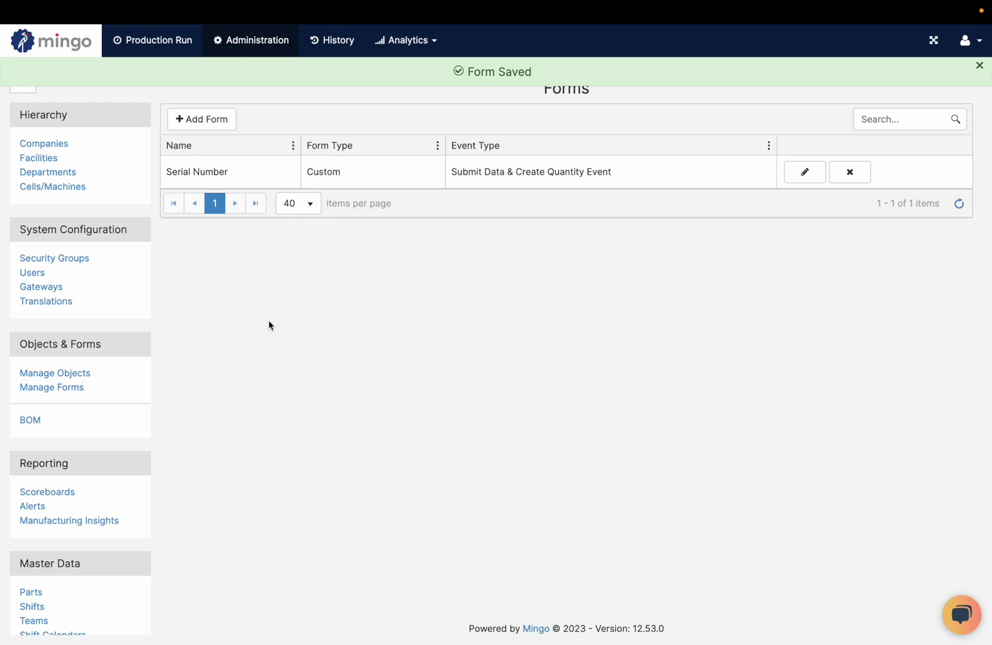
Step: Go to the running production list and open the Bakery run for part B123 Burgers
click(270, 58)
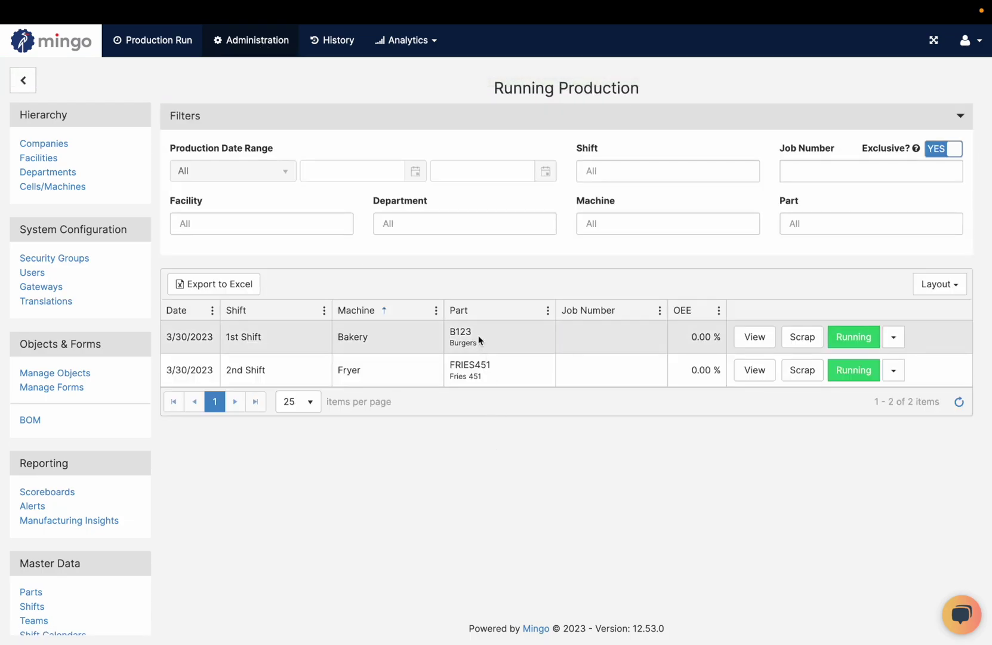
click(846, 349)
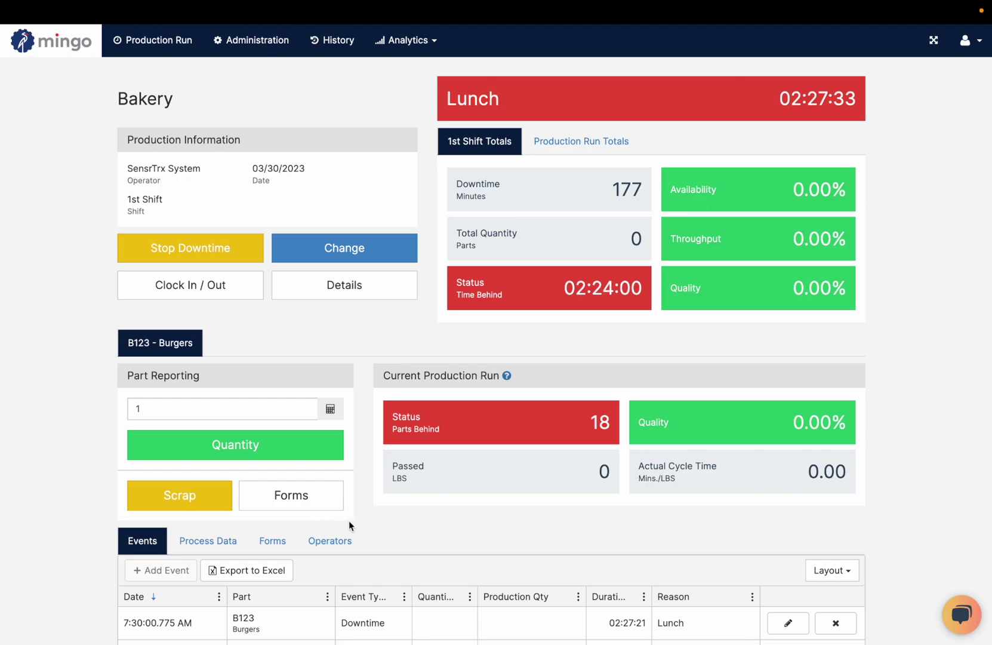
Step: Submit the Serial Number form for Burgers with quantity 1 and serial number F-1204, with Add Another enabled
click(293, 492)
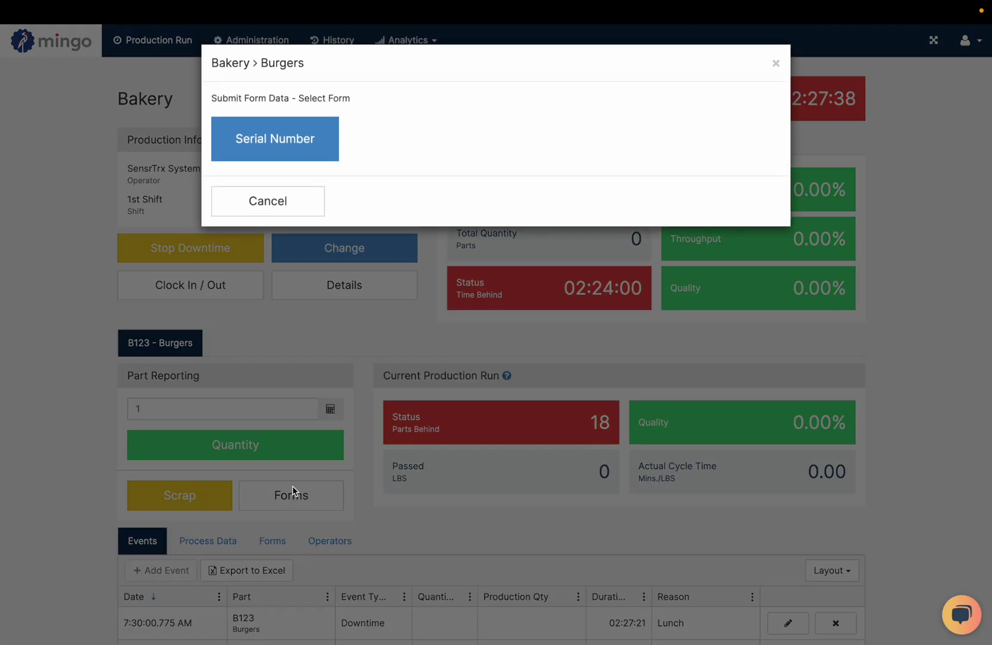
click(320, 154)
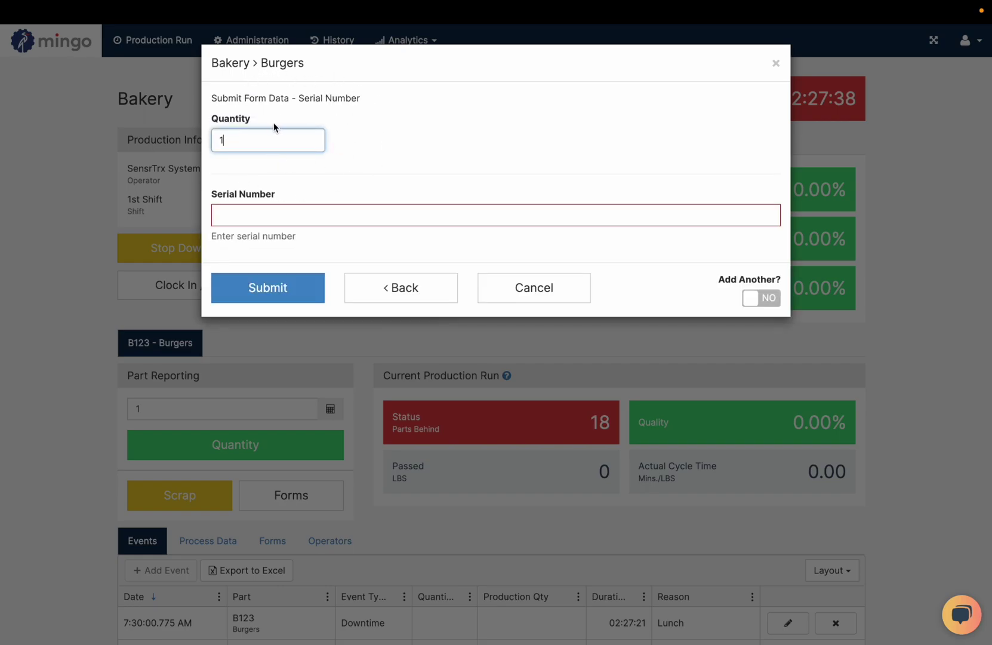
click(293, 211)
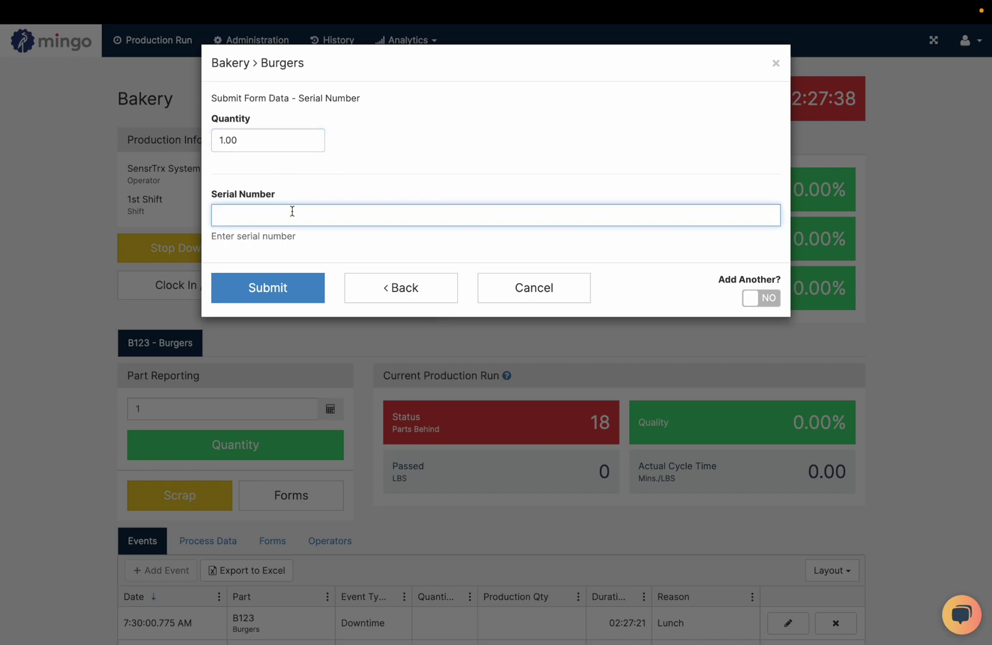
text(F-1)
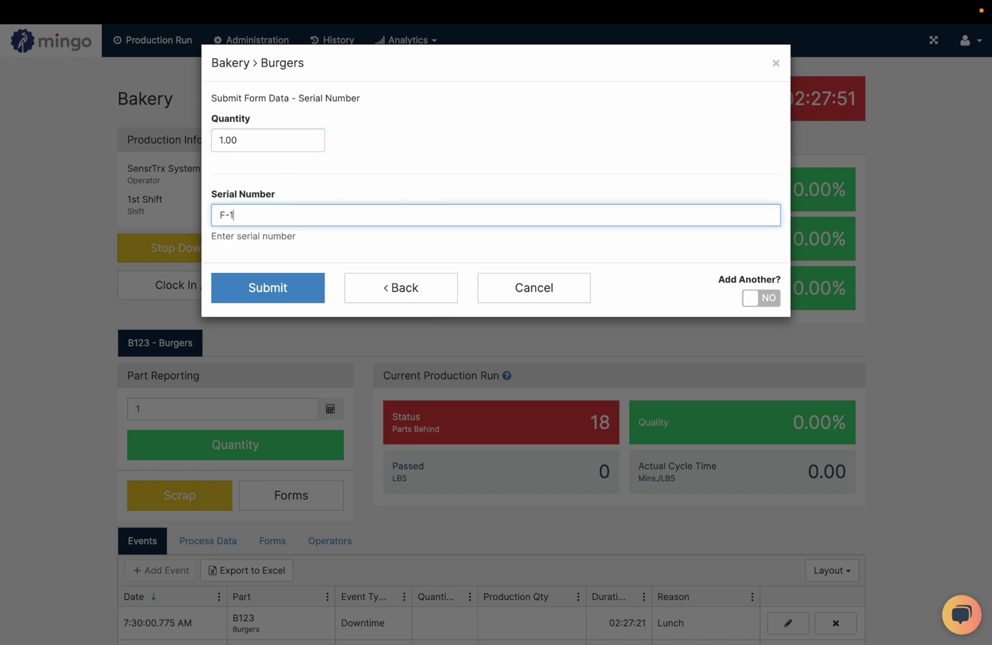
text(204)
click(762, 304)
click(261, 289)
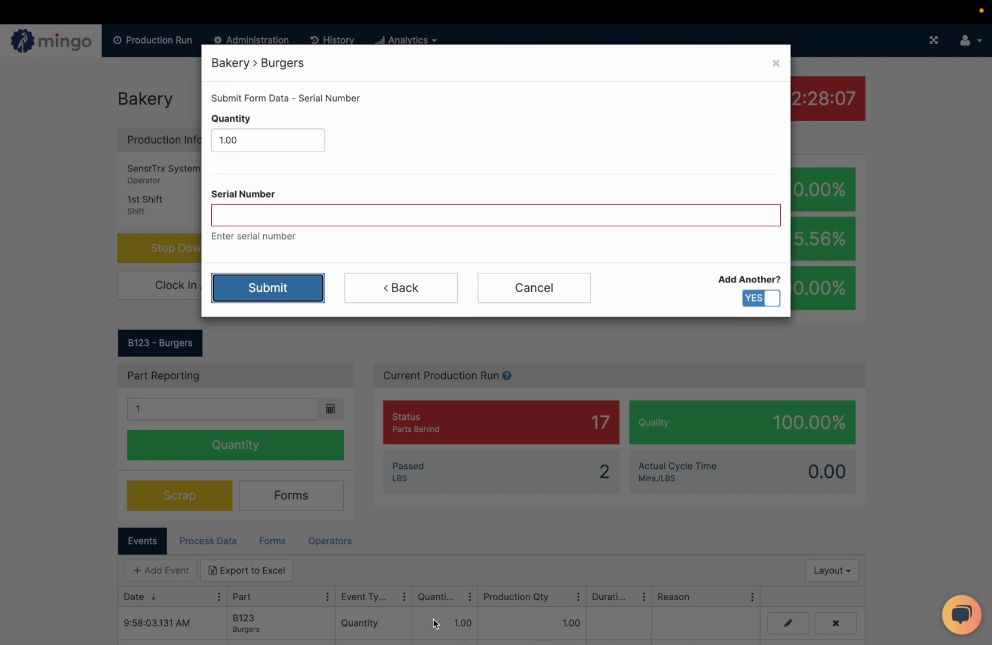
Step: Submit a second entry with quantity 1 and serial number G-90193, and close the form
click(479, 216)
text(G-90193)
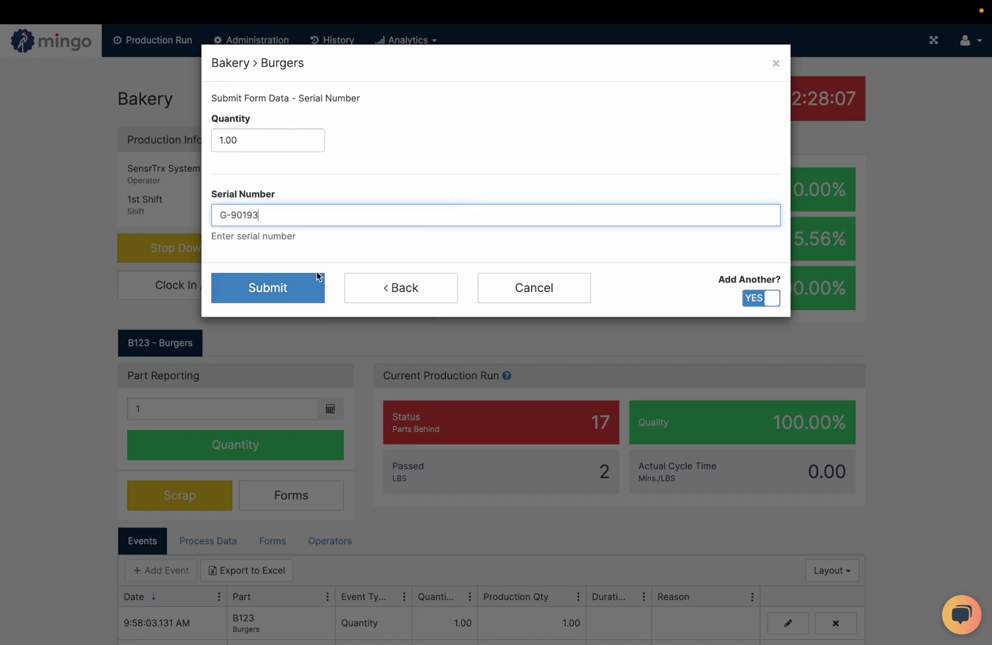
click(301, 284)
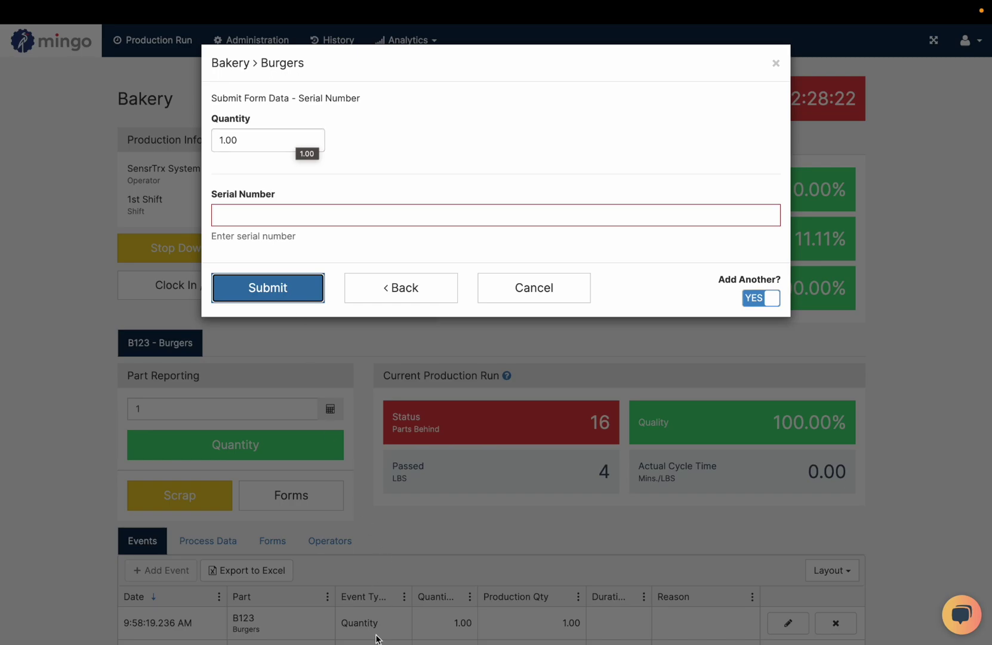
click(545, 290)
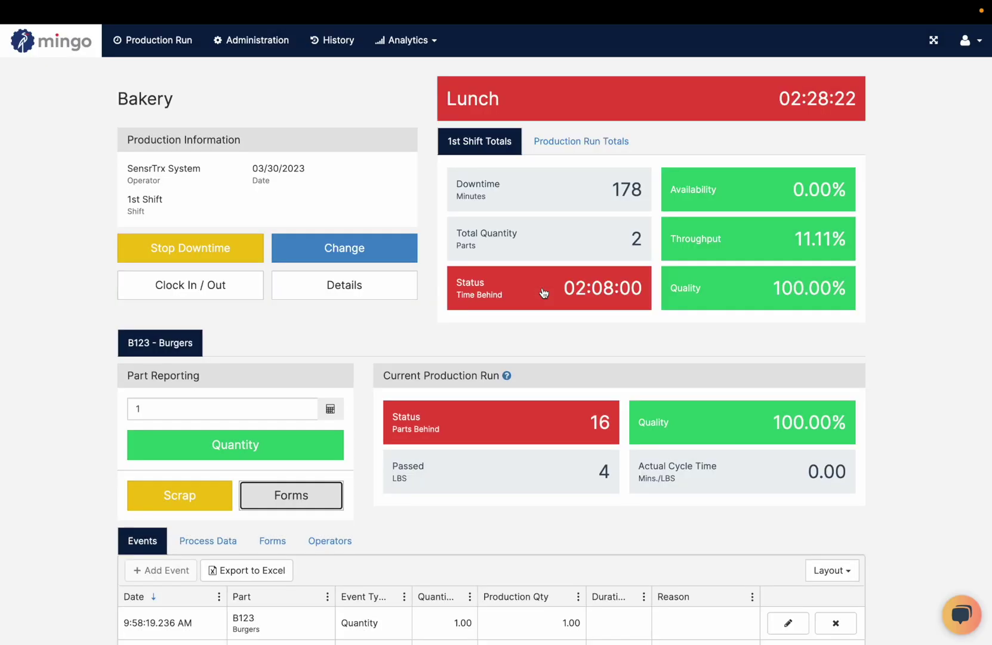
Step: Go to form management and create a new form of type Production Details
click(222, 39)
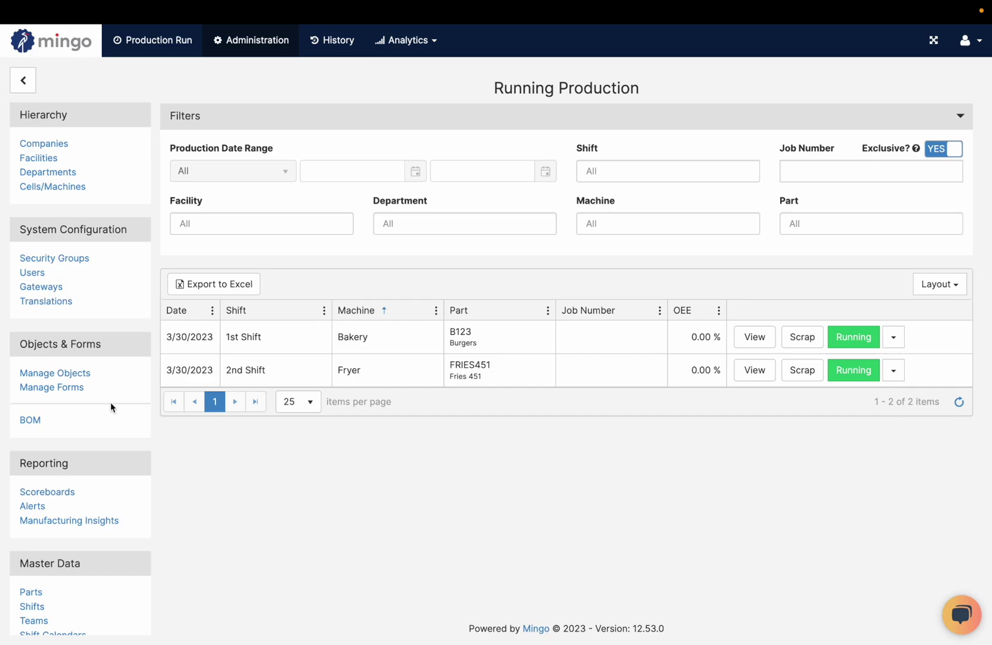
click(71, 387)
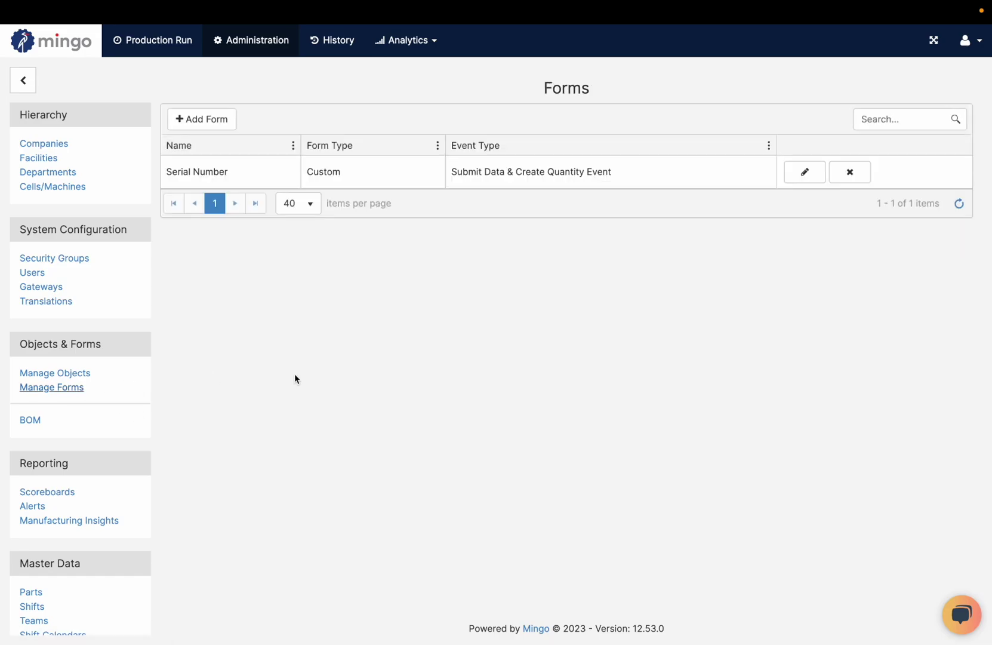
click(221, 122)
click(403, 127)
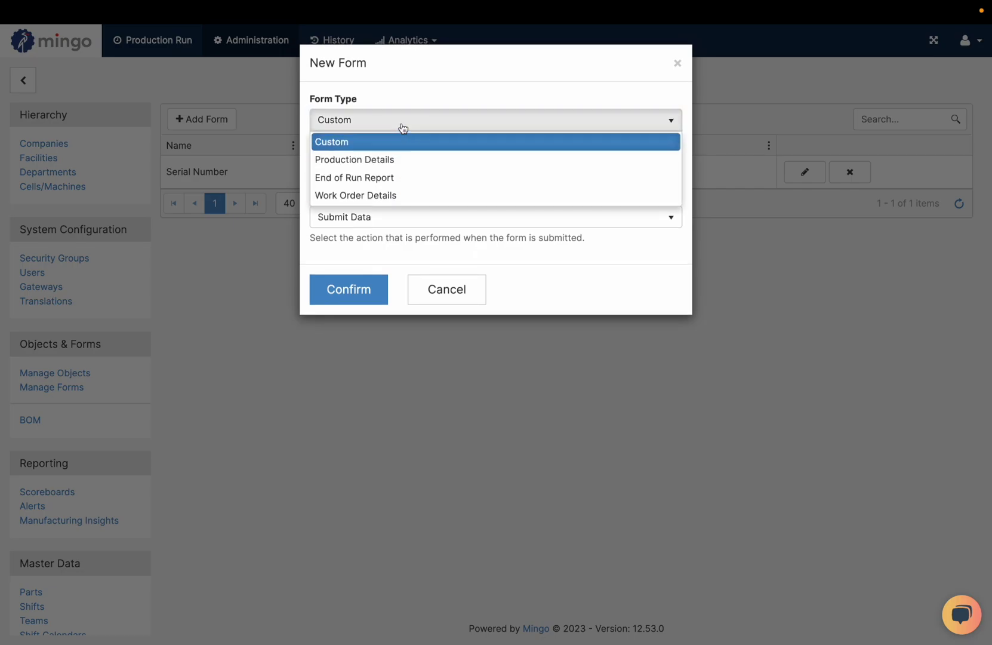
click(363, 159)
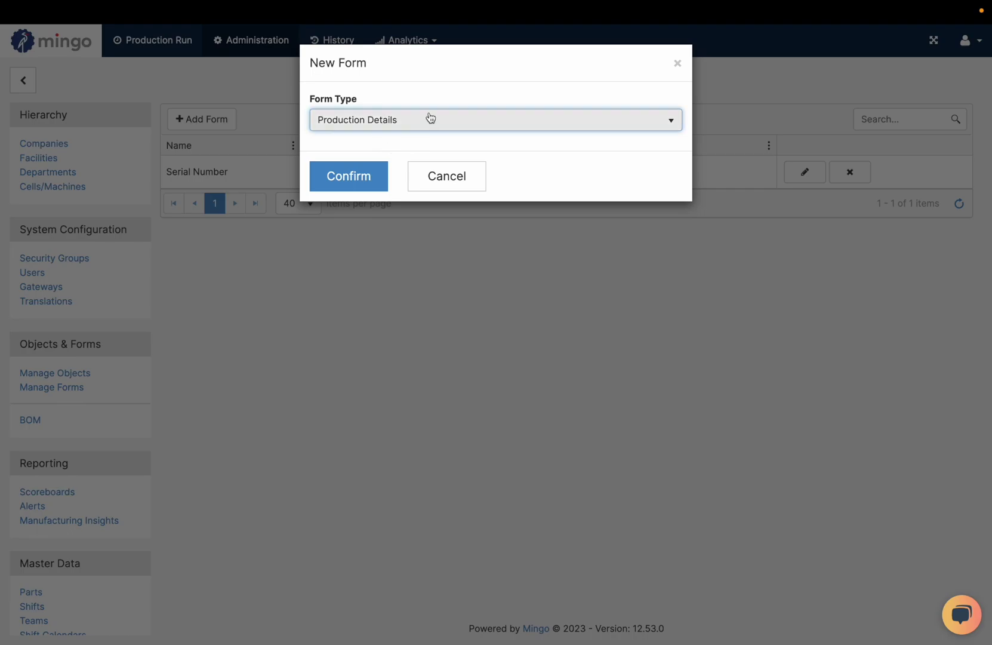
click(343, 170)
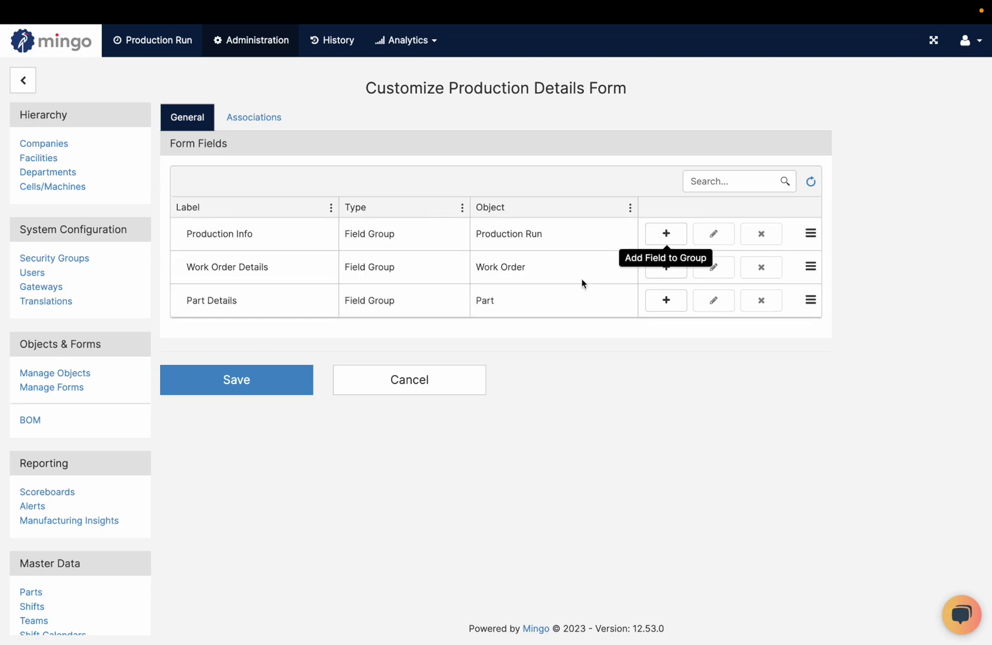
Step: Add the part's Weight (lbs) field to the Part Details group as not required, and save the form
click(654, 302)
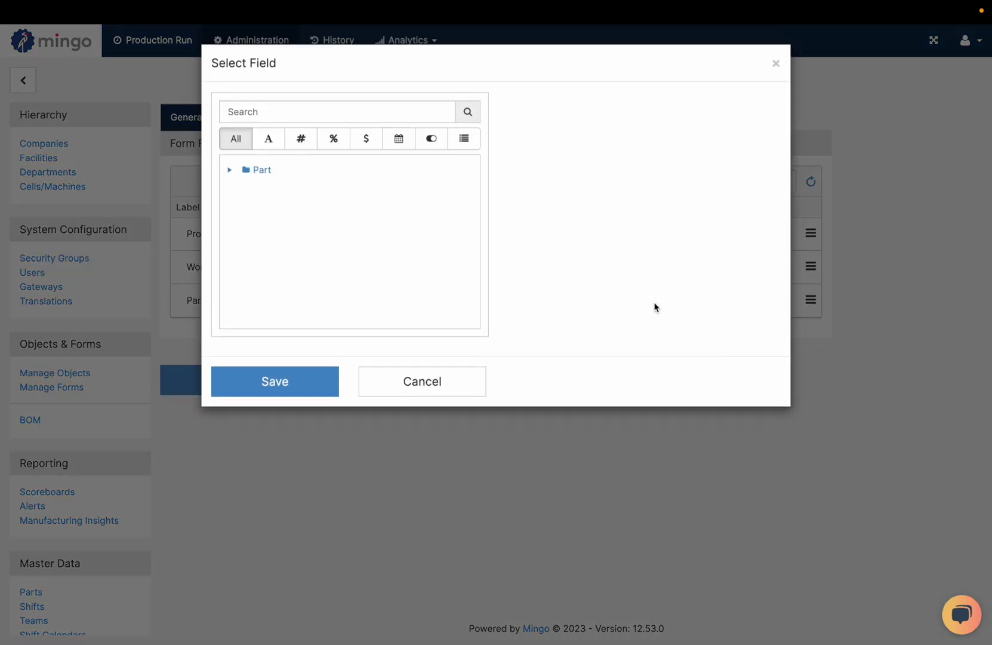
click(231, 171)
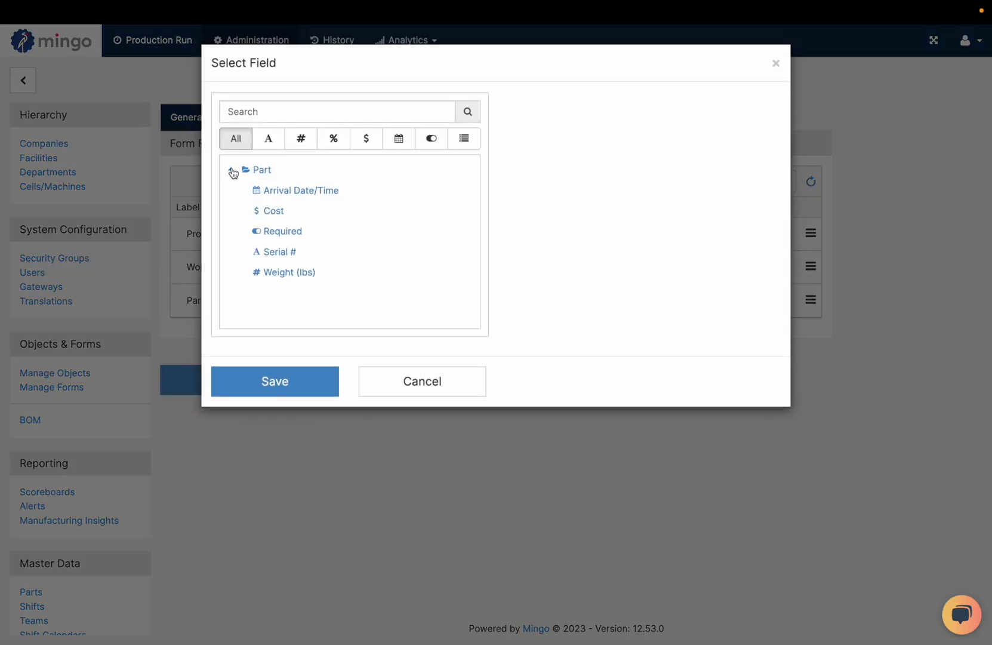
click(289, 271)
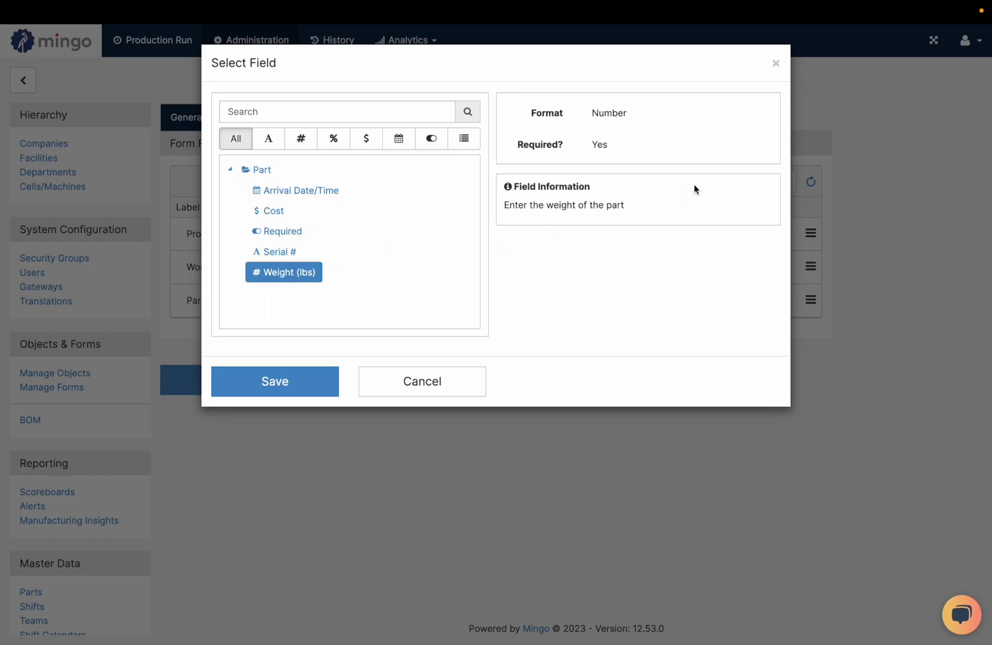
click(294, 382)
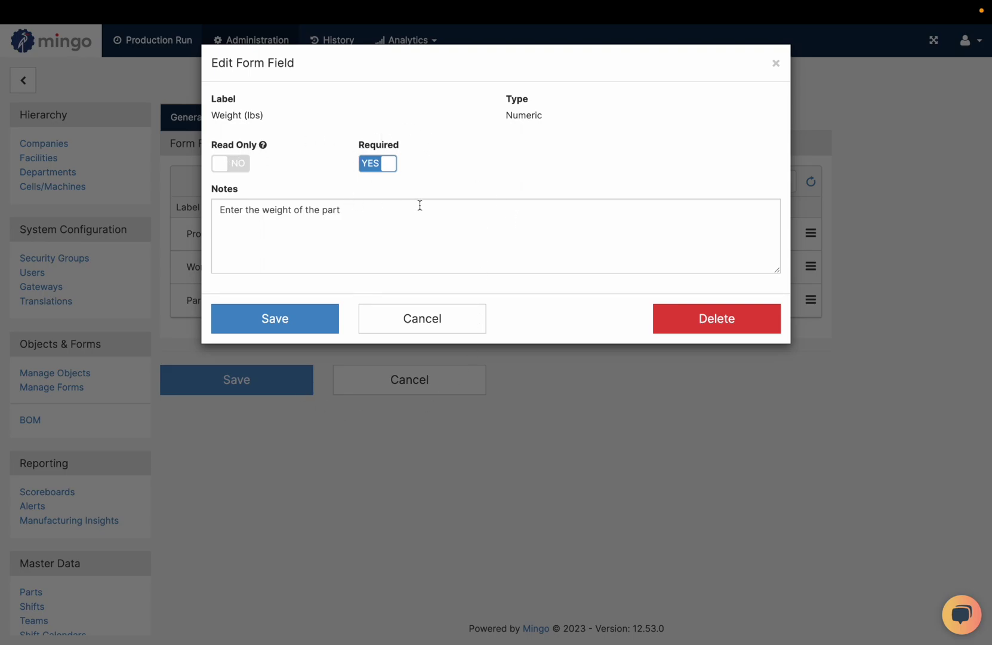
click(378, 162)
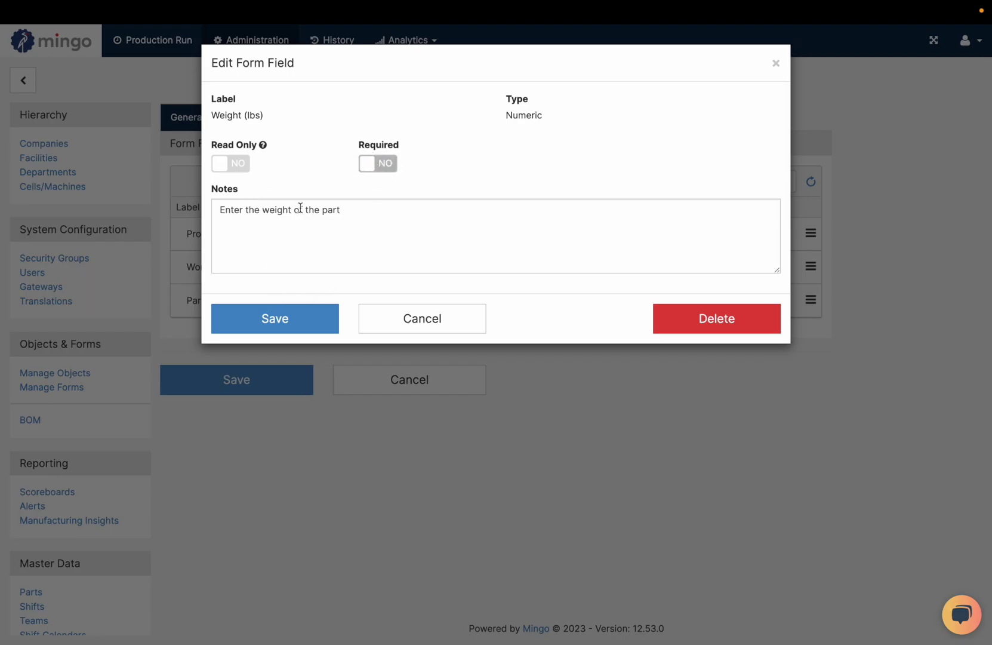
click(276, 317)
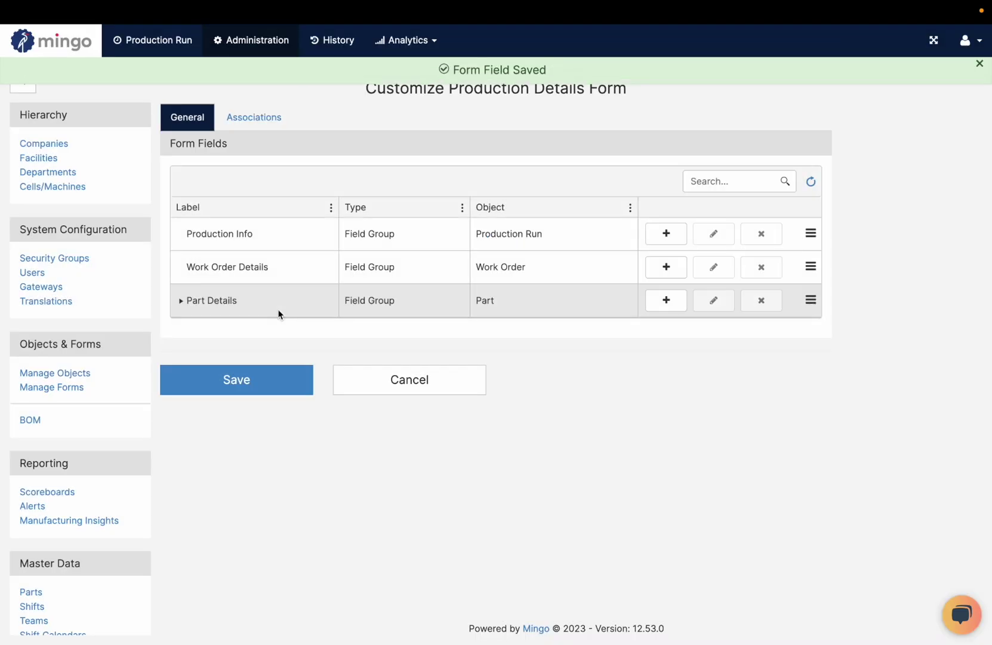
click(181, 302)
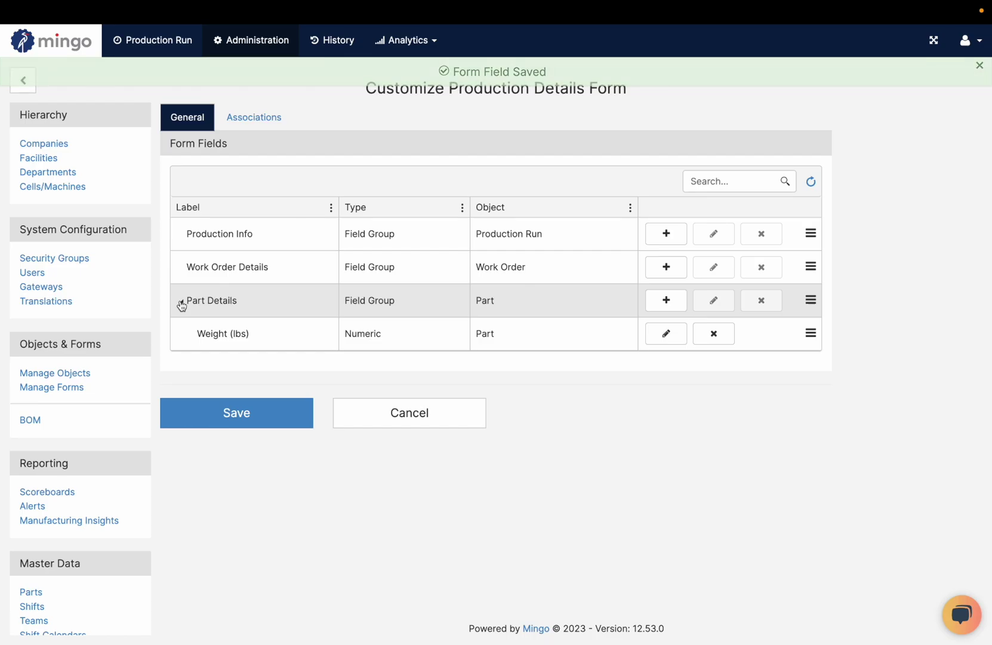
click(221, 423)
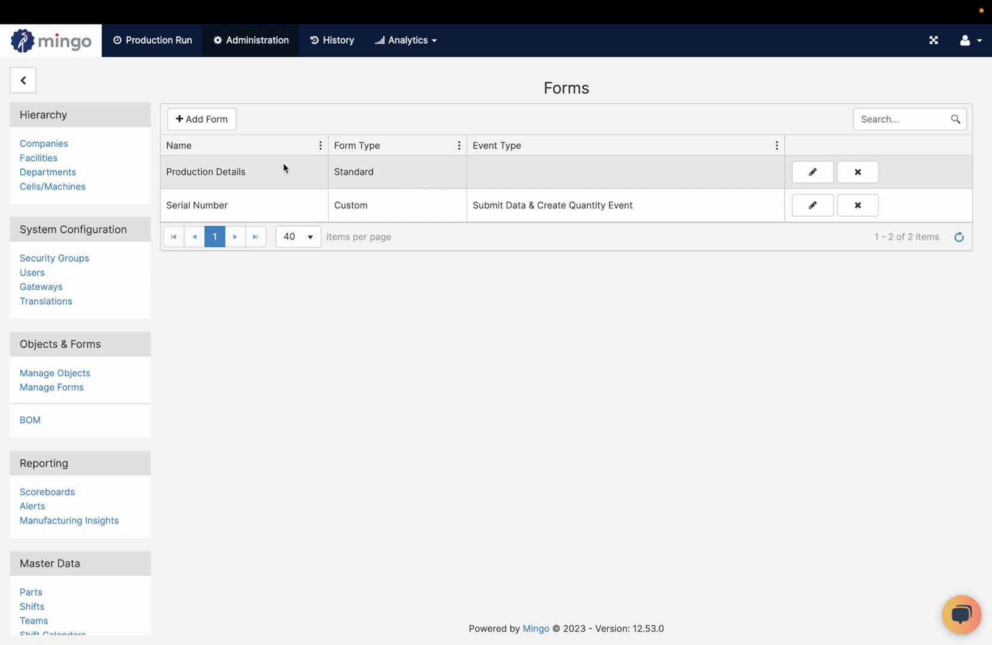
Step: Open the production details of the Bakery run, examine the Weight (lbs) field under Part Details and the production info, and close without changes
click(282, 56)
click(424, 312)
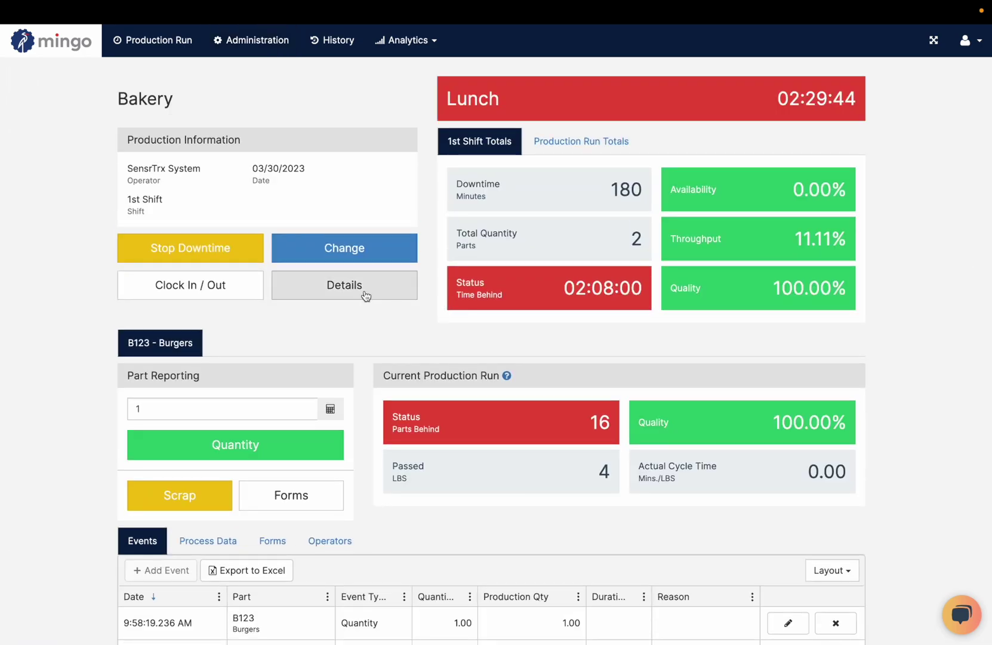
click(311, 292)
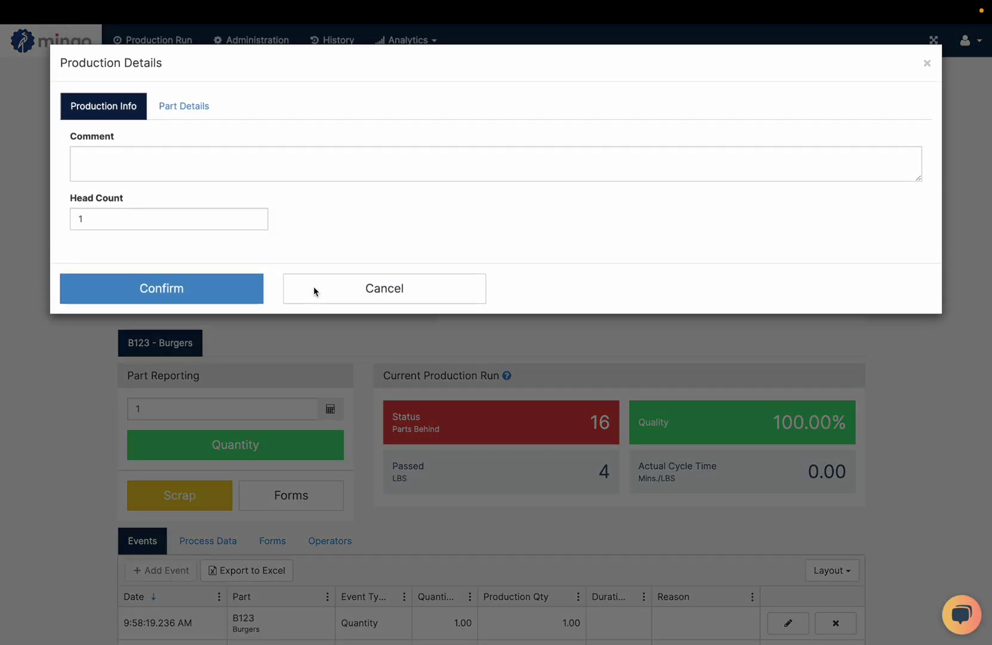
click(191, 108)
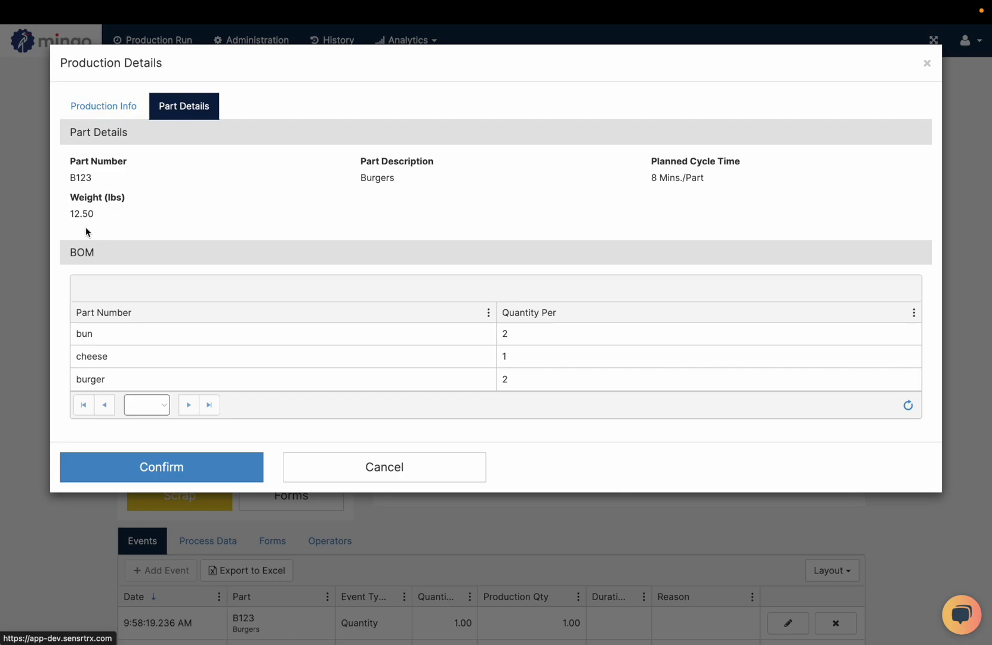
drag(113, 220, 58, 204)
click(58, 204)
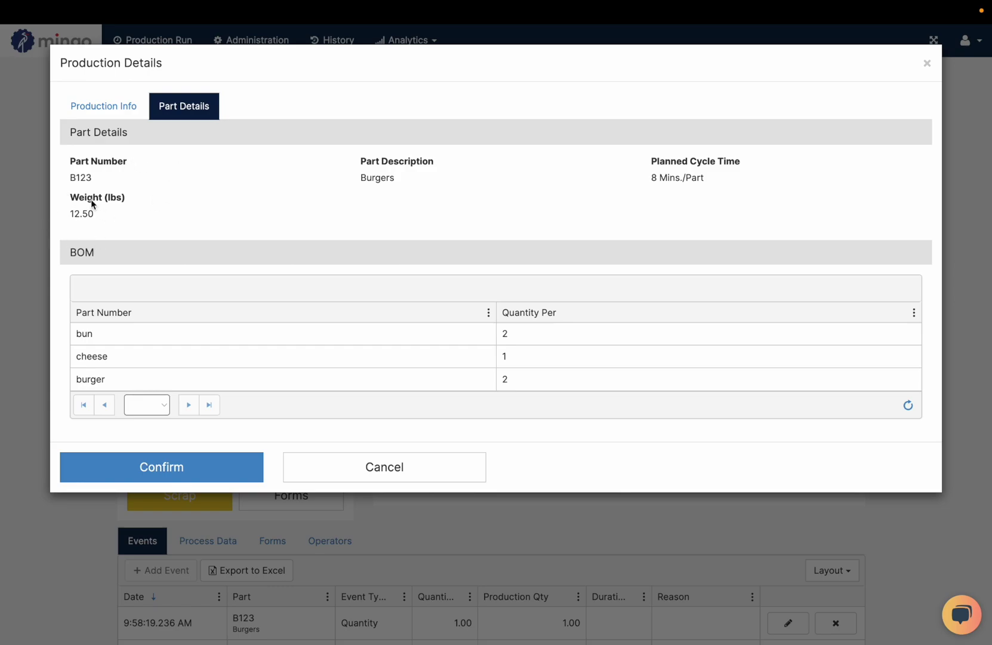
click(93, 105)
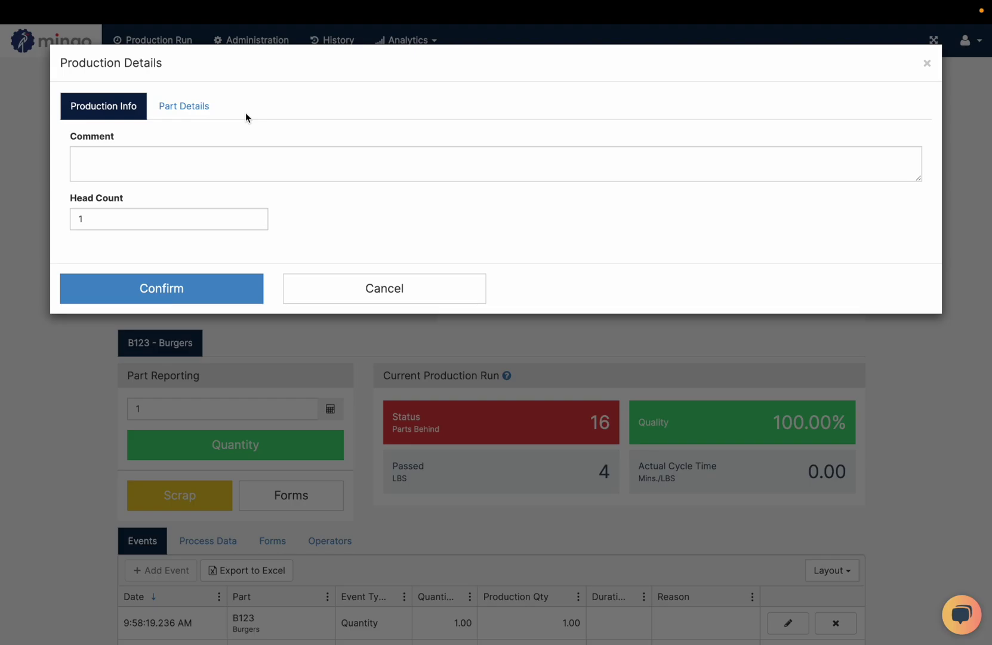
click(389, 289)
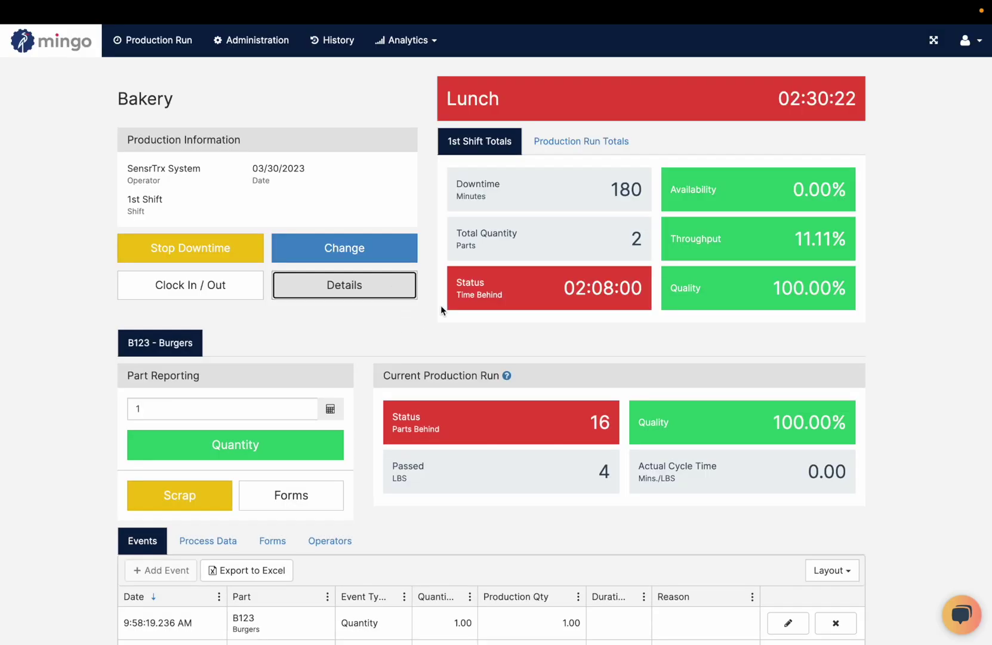
Step: Return to form management, review the Production Details form's field groups and leave it without changes
click(251, 40)
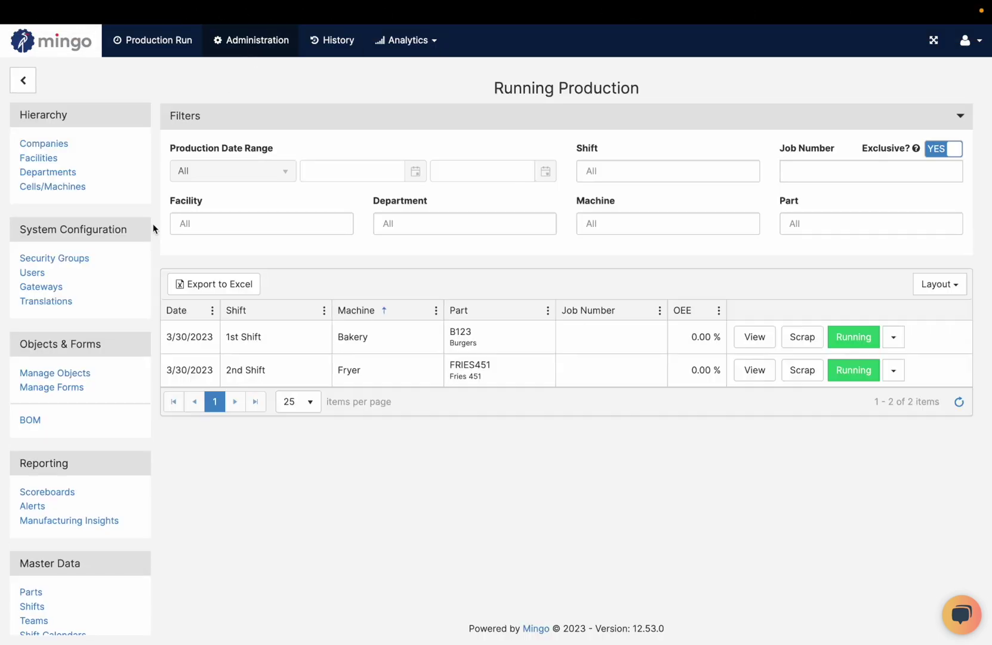
click(68, 388)
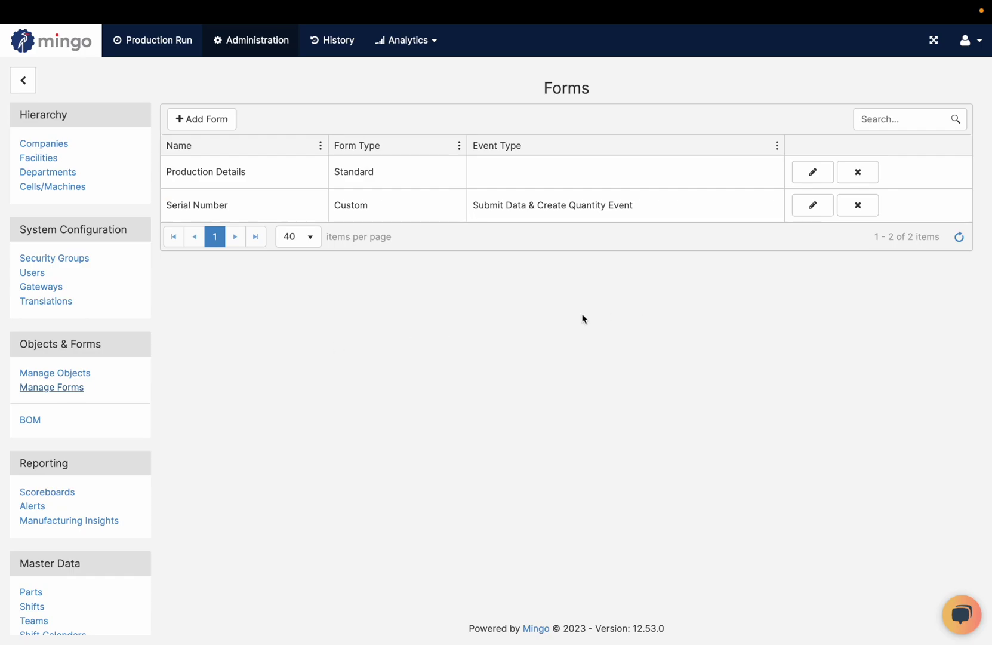
click(813, 171)
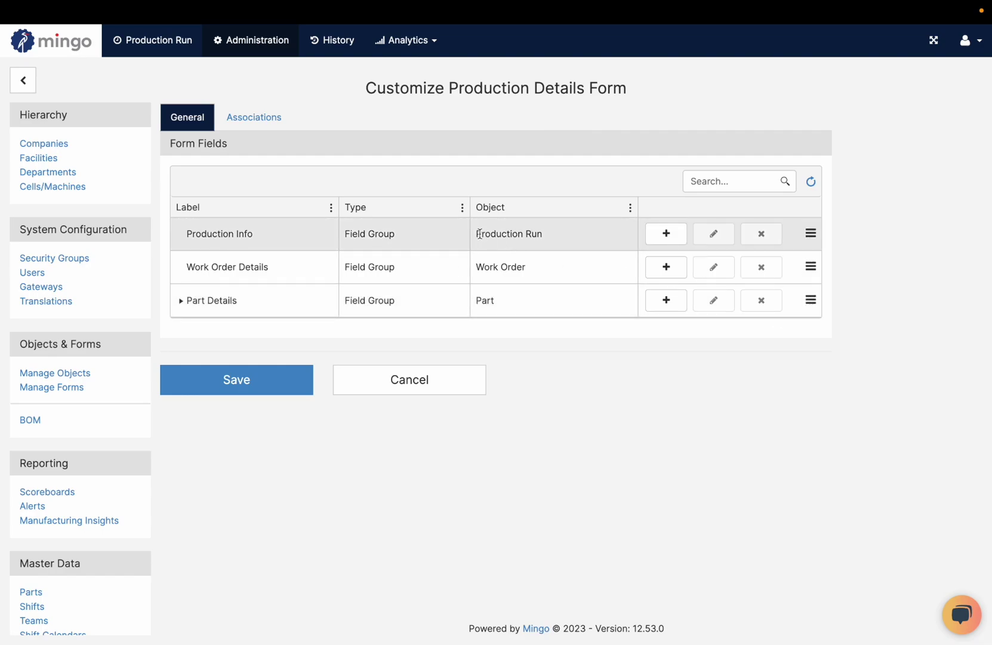
click(410, 389)
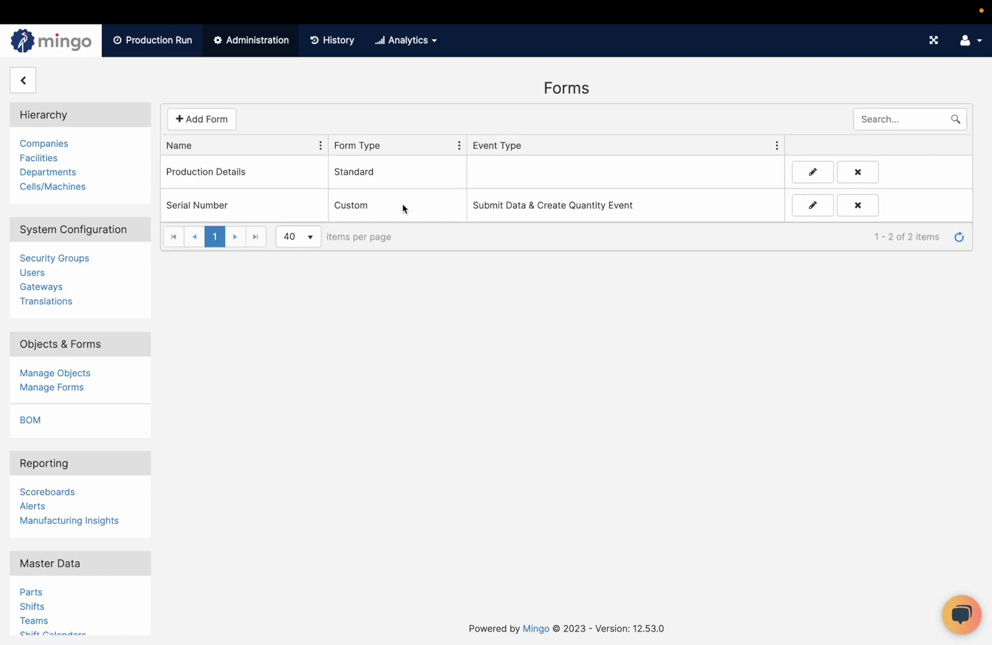